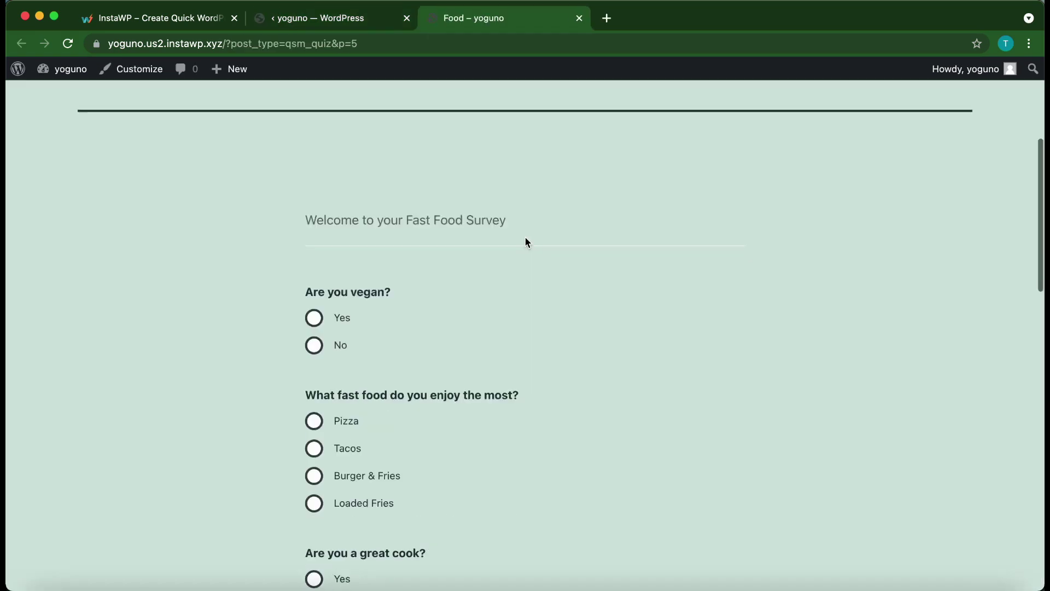
Answer Yes to the vegan question and enter 'Vegan pasta' as the favourite vegan dish
click(312, 316)
scroll(399, 264, down, 3)
click(399, 264)
text(Vegan pasta)
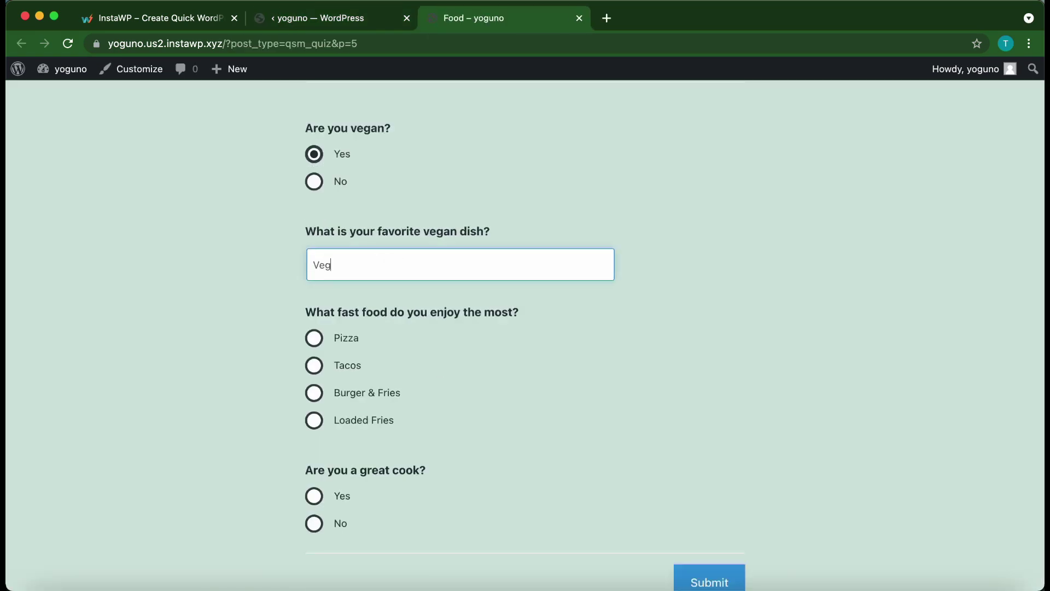
scroll(295, 316, down, 1)
Pick Tacos as favourite fast food, answer No to the great cook question, and submit
click(314, 281)
click(319, 313)
scroll(363, 371, down, 1)
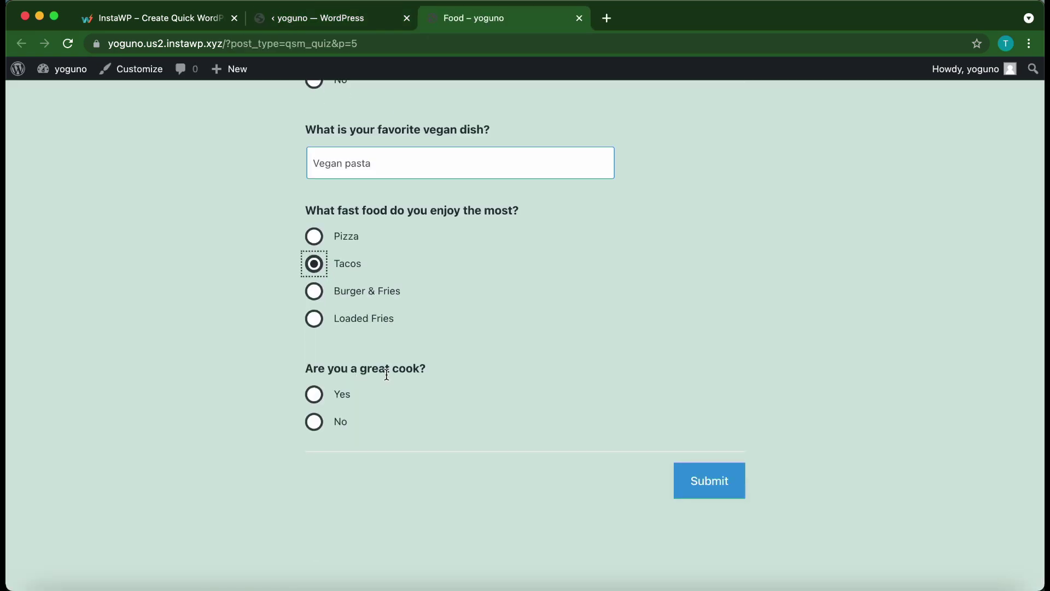
click(314, 394)
scroll(361, 416, down, 1)
click(314, 370)
click(708, 432)
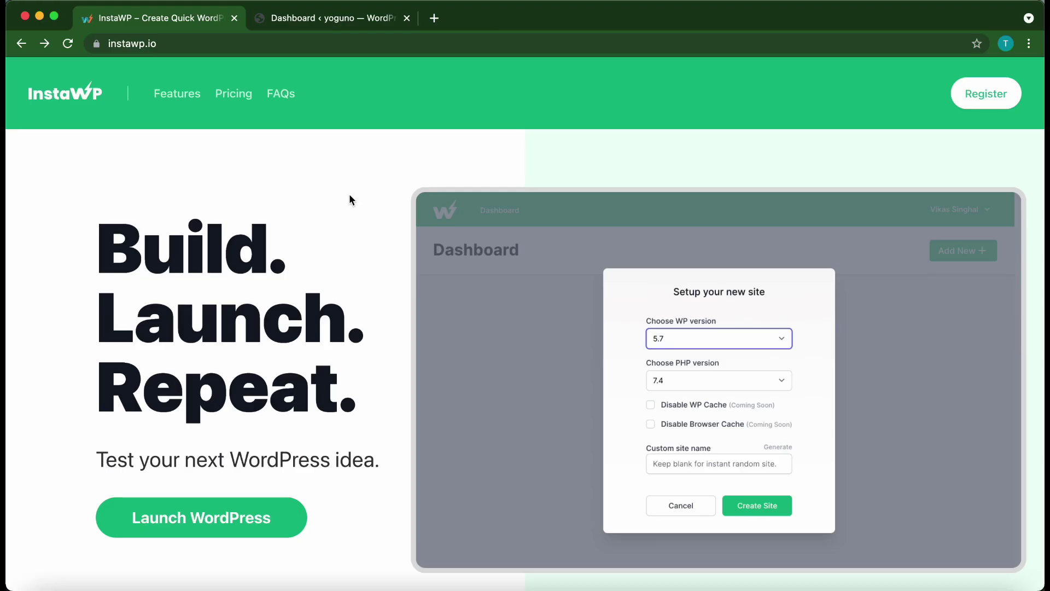
Browse the instawp.io homepage's features and pricing, then return to the WordPress Dashboard tab
scroll(327, 212, down, 1)
scroll(327, 212, up, 1)
scroll(334, 211, down, 10)
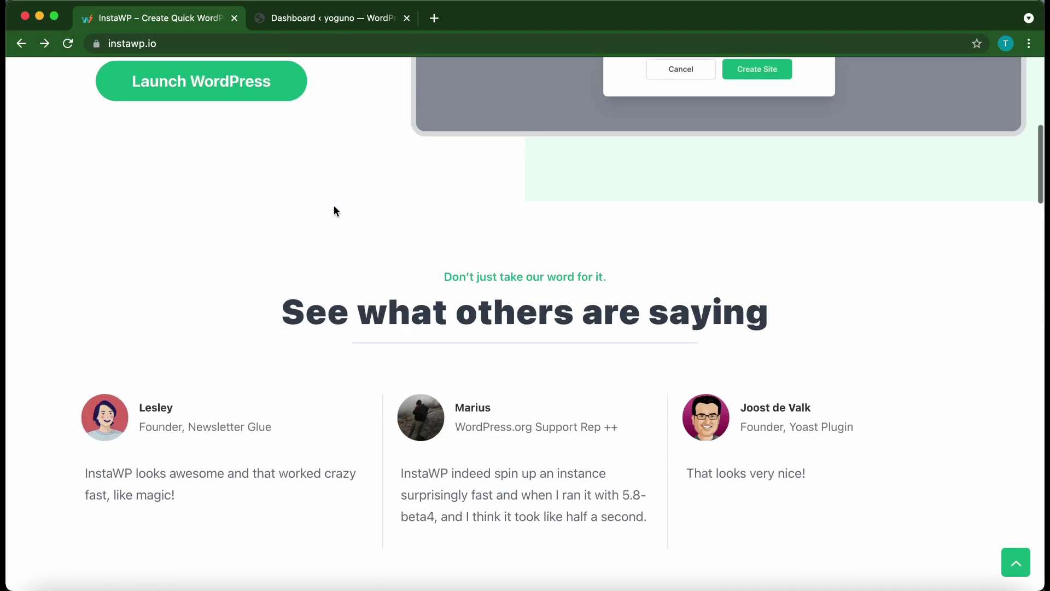
scroll(335, 211, down, 10)
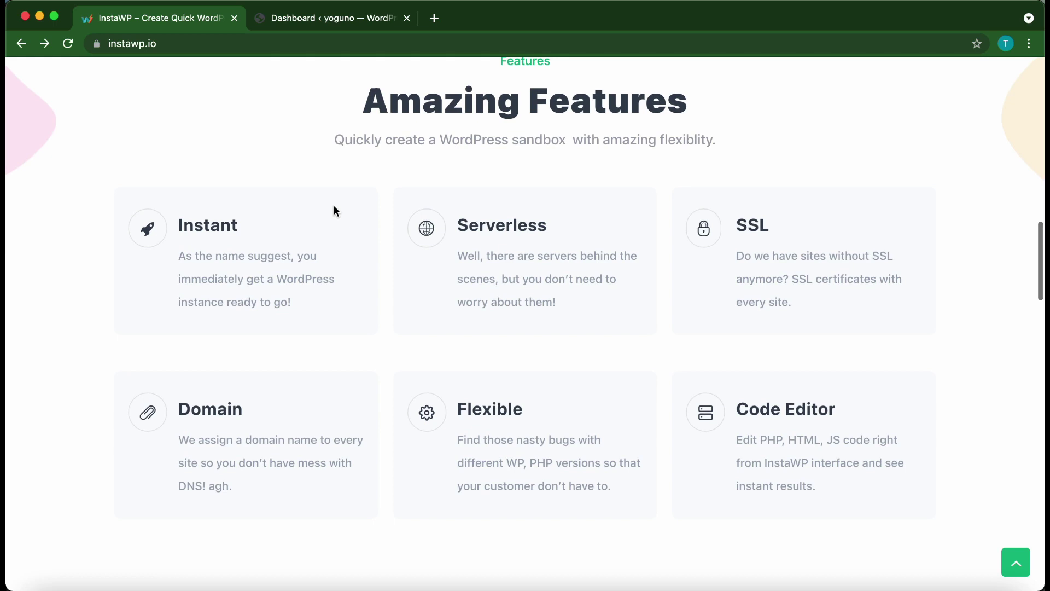
scroll(335, 211, down, 12)
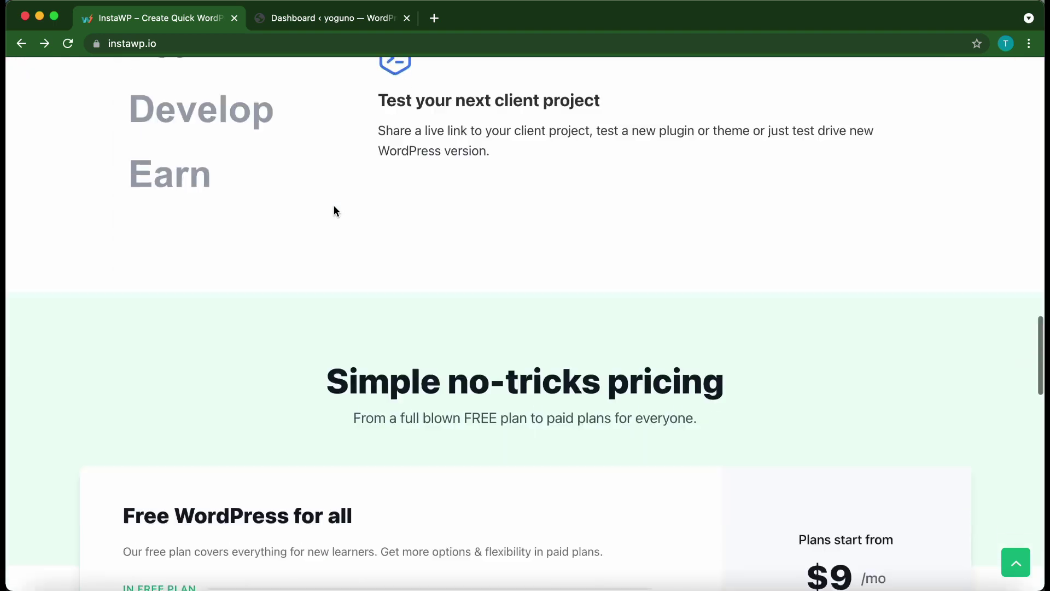
scroll(336, 211, down, 2)
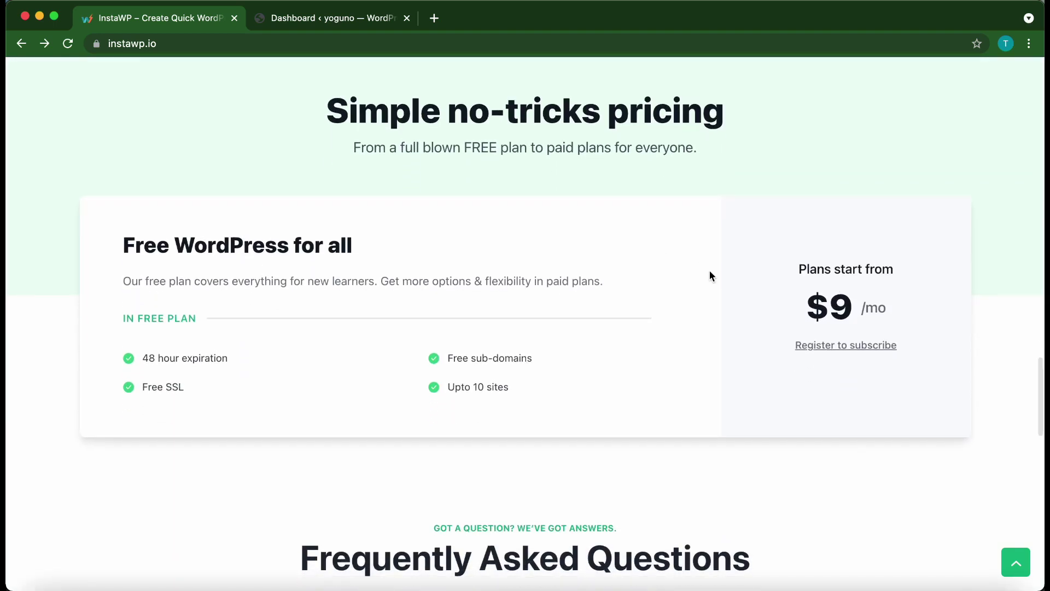
scroll(678, 277, up, 5)
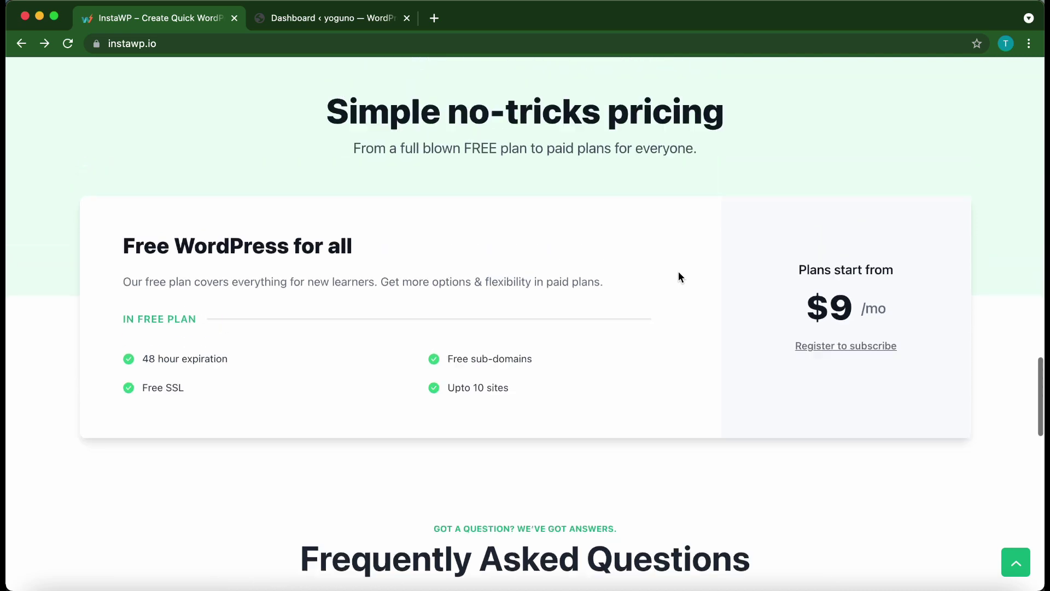
scroll(678, 274, up, 20)
key(ctrl+Tab)
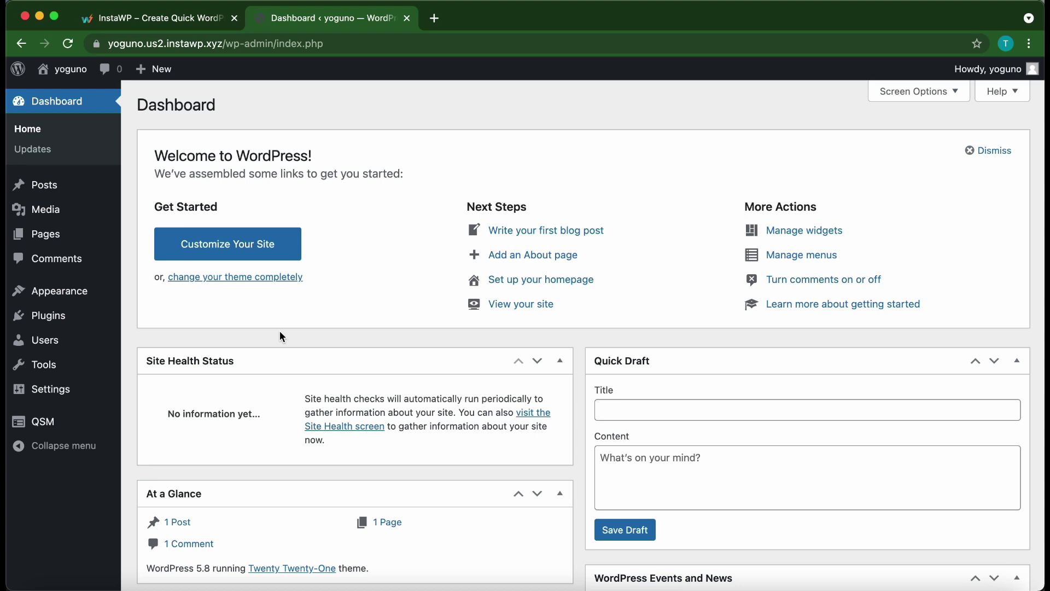
Open the QSM dashboard and launch the 'Extend QSM with PRO Addons' pricing page
click(32, 432)
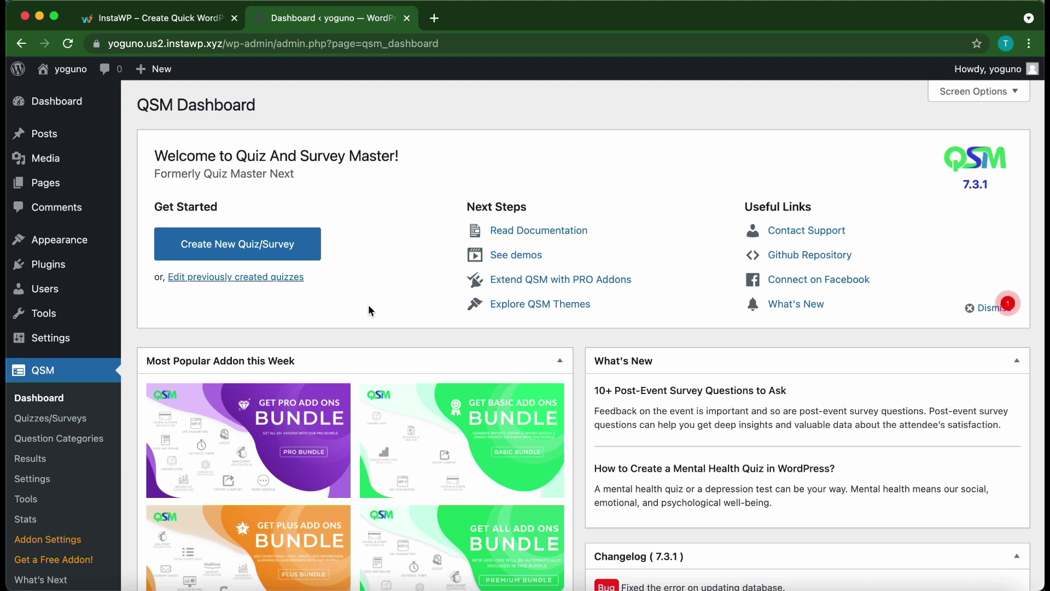
click(536, 280)
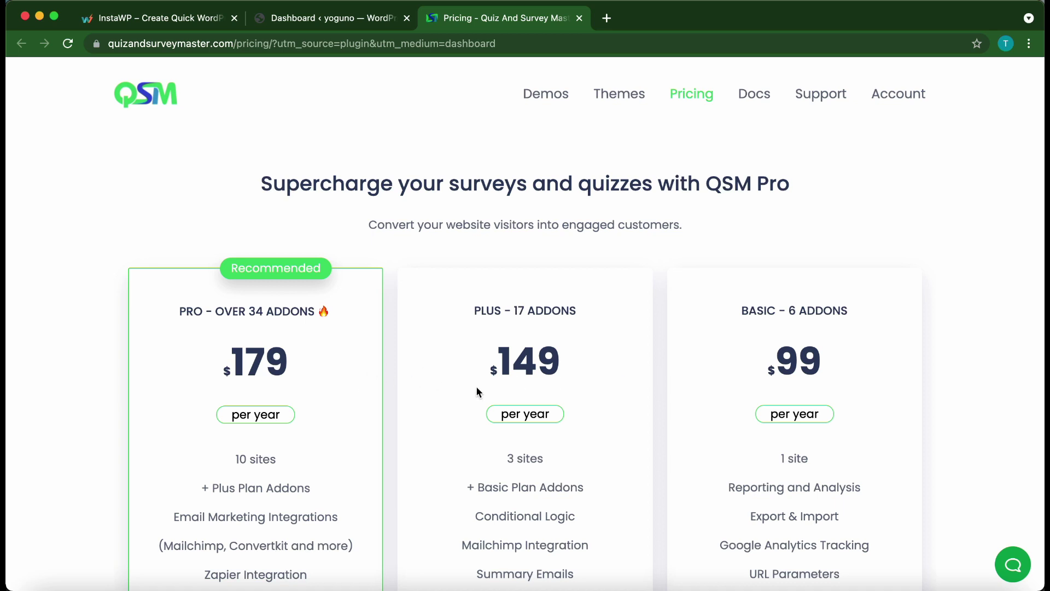
Open the Logic addon's product page from the Buy individual addons section
scroll(476, 387, down, 5)
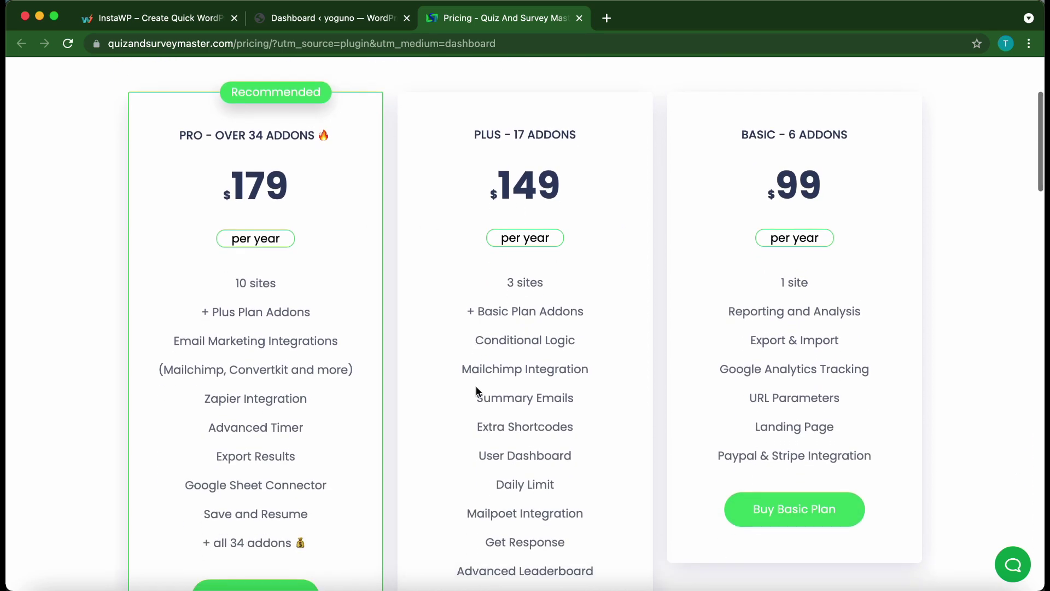
scroll(476, 390, down, 15)
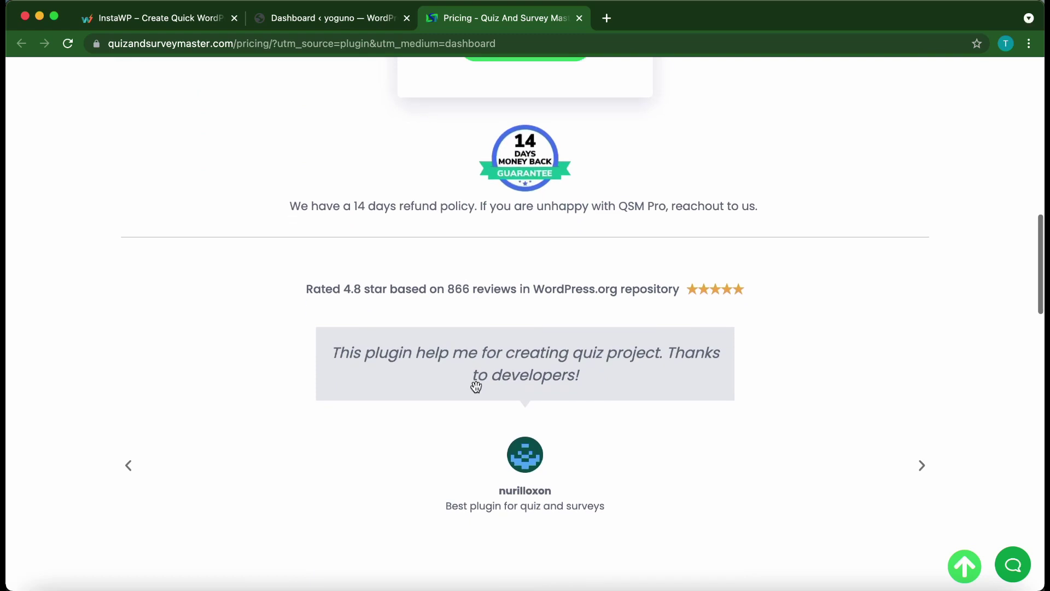
scroll(476, 388, down, 13)
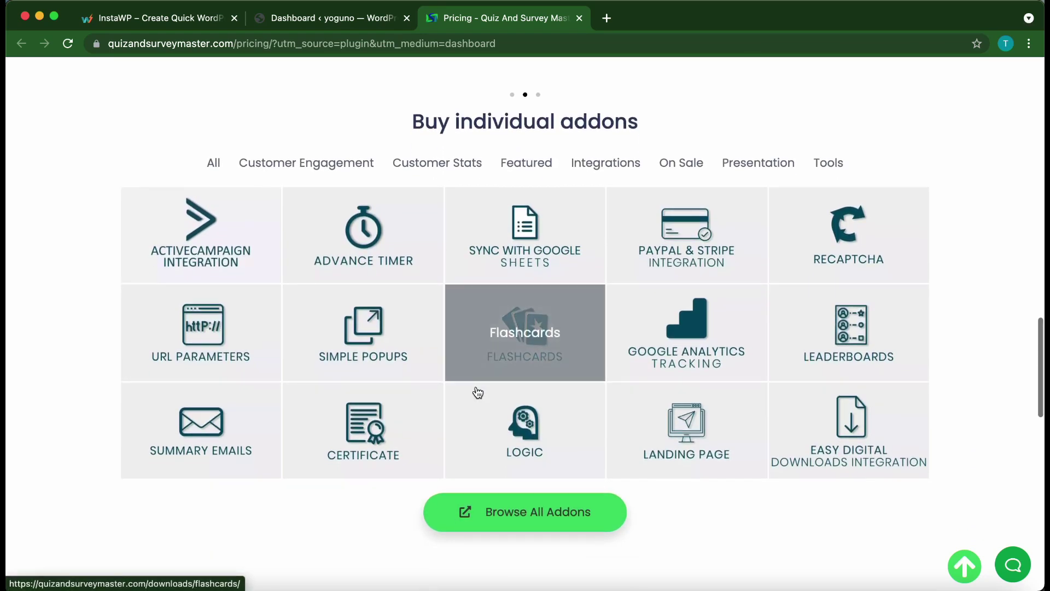
click(530, 421)
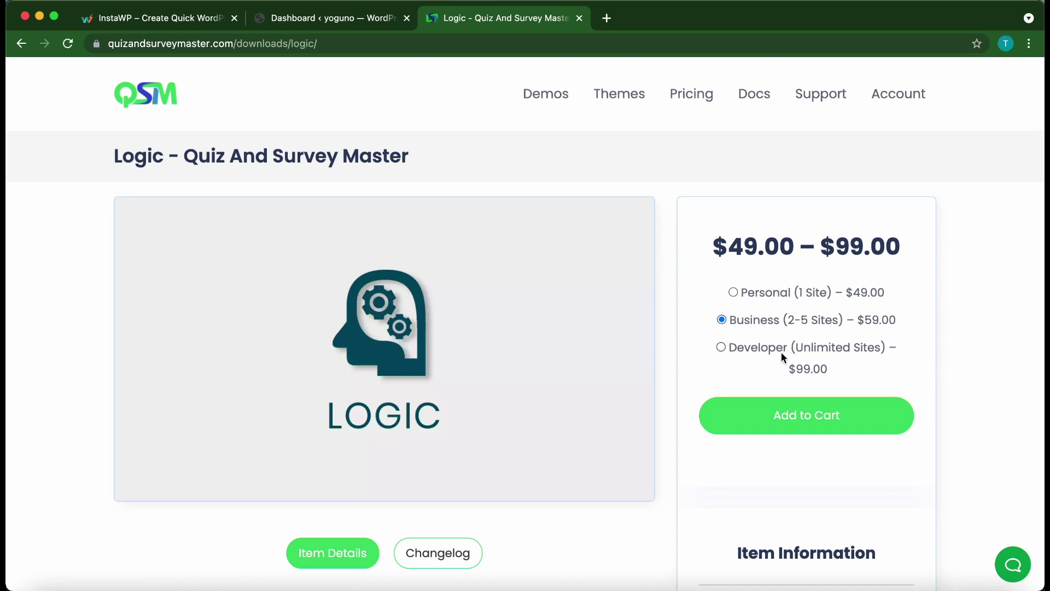
Add the Logic Business (2-5 Sites) licence to the cart, review the $59.00 checkout, and close it
click(787, 414)
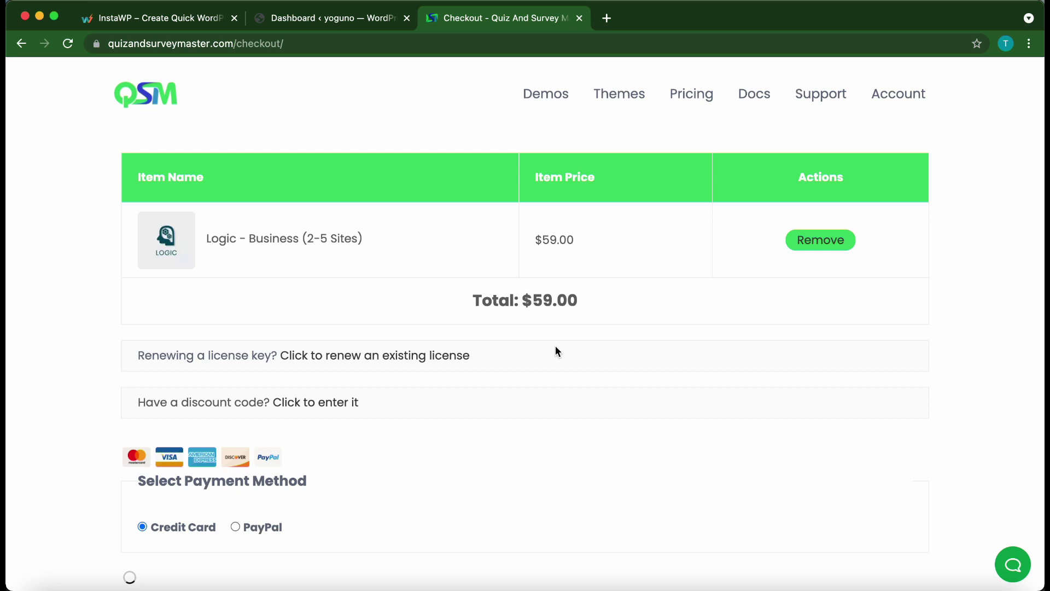
scroll(556, 348, down, 6)
scroll(556, 350, down, 2)
scroll(555, 350, up, 8)
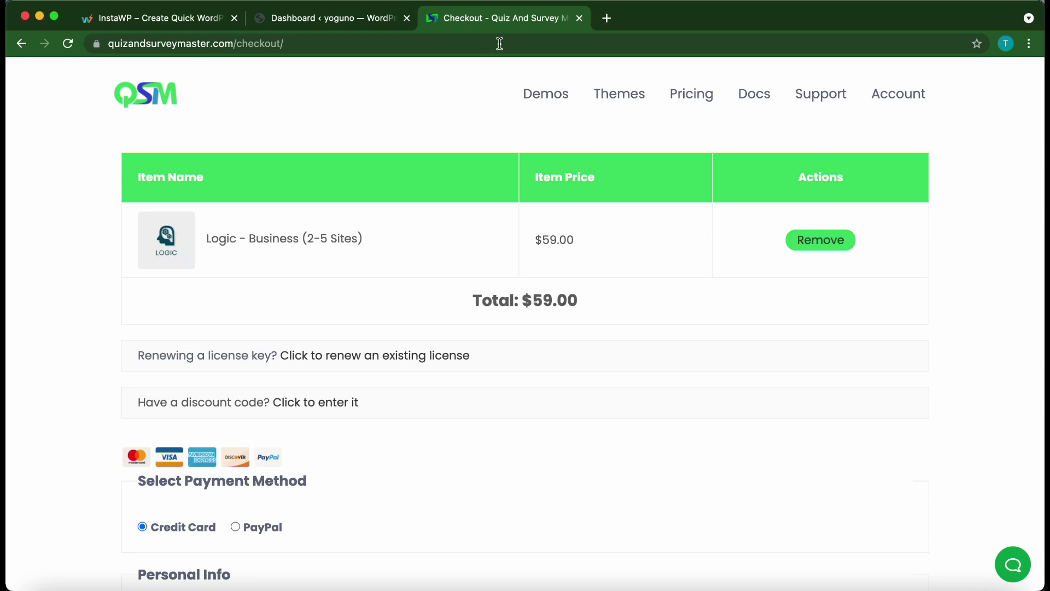
click(580, 20)
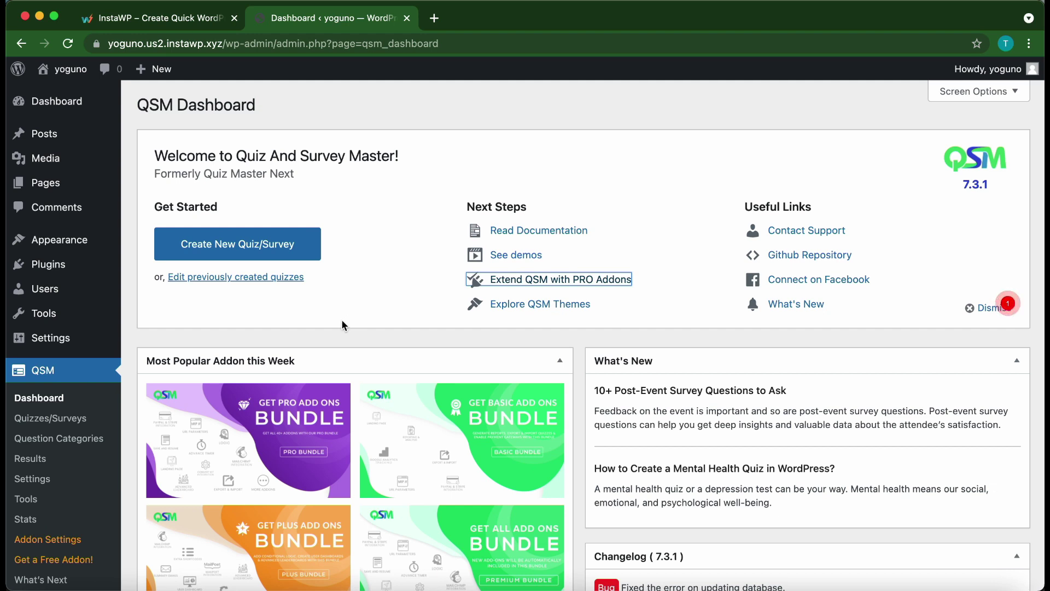
Upload qsm-logic.zip via Plugins > Add New, install it, and activate QSM - Logic
mouse_move(55, 266)
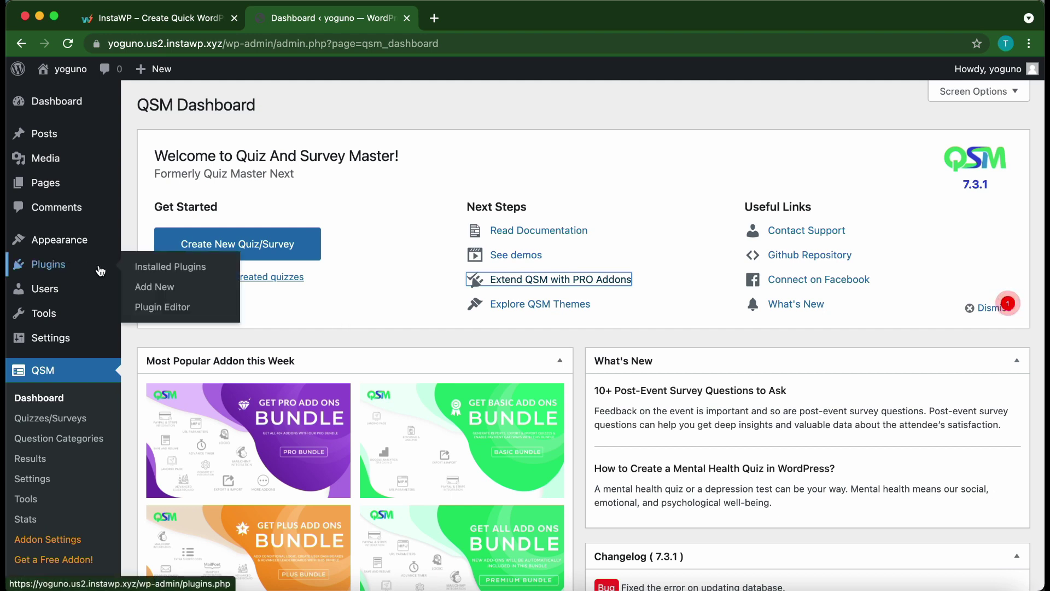
click(171, 296)
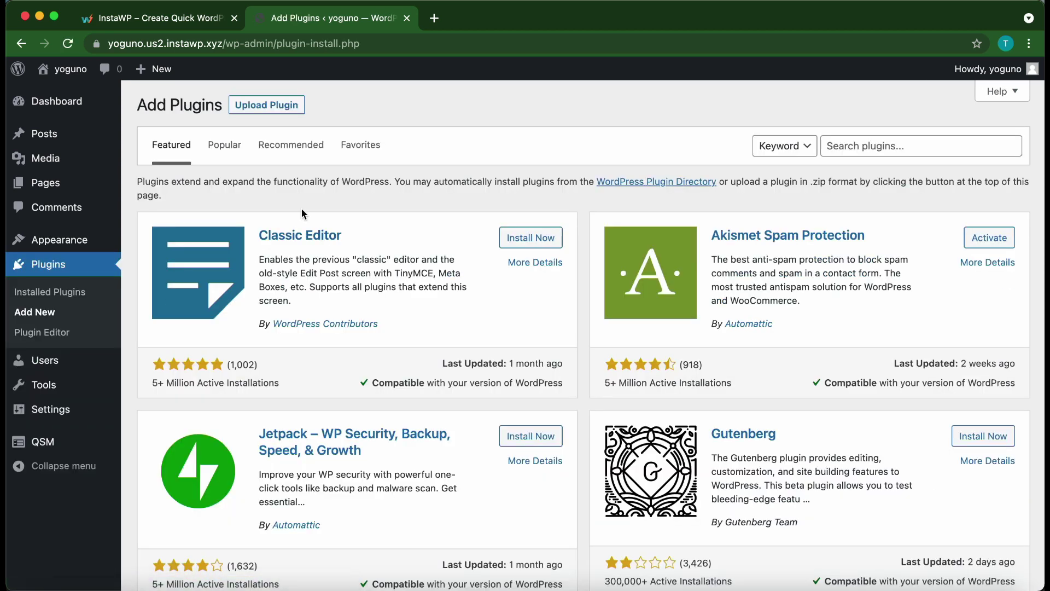
click(259, 108)
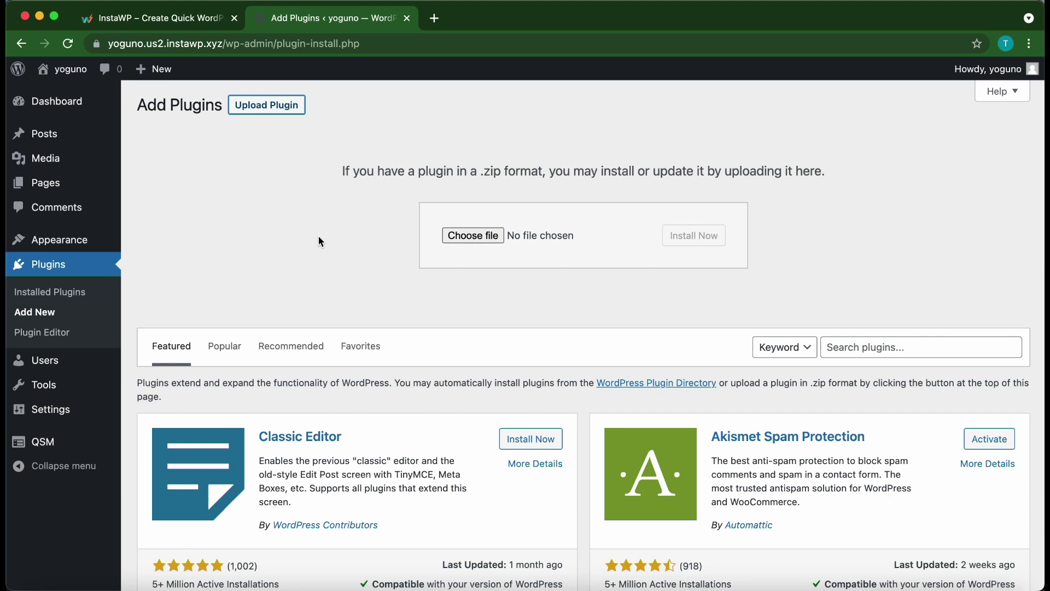
click(42, 588)
drag(53, 430, 625, 225)
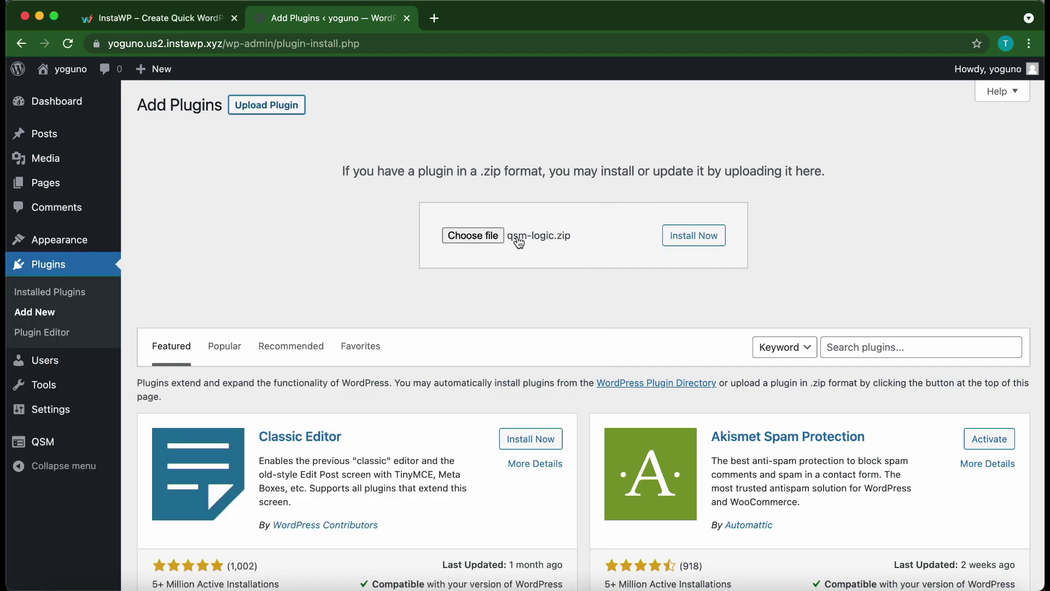
click(707, 244)
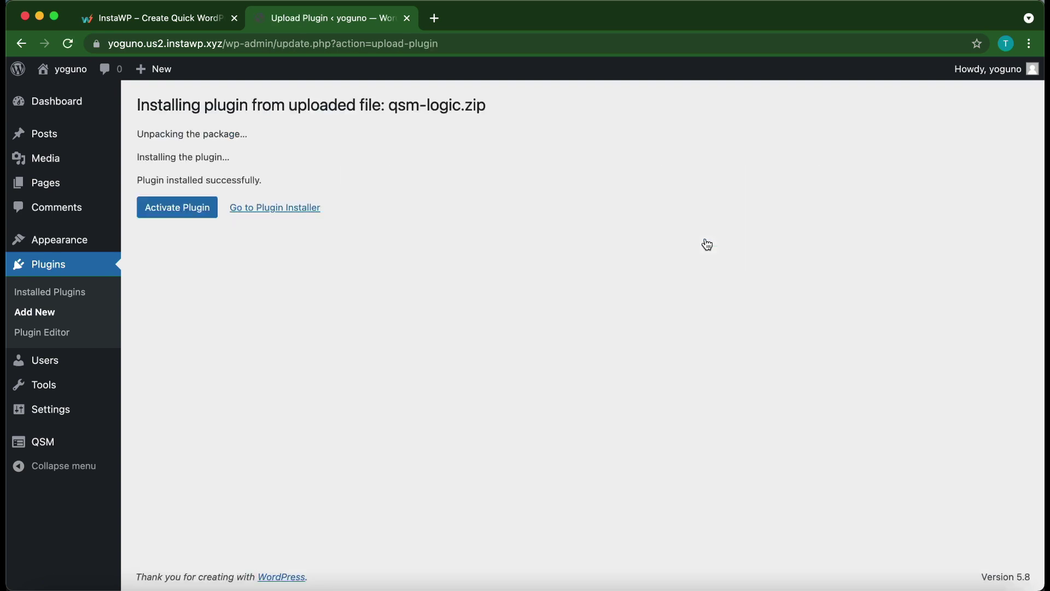
click(193, 207)
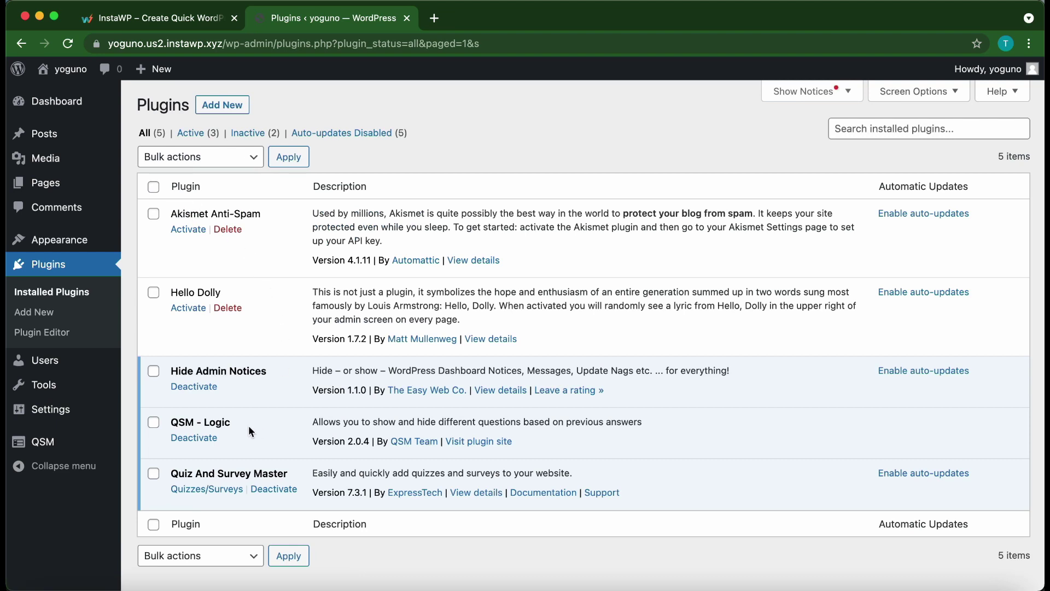
Paste and save the Logic addon licence key in QSM Addon Settings, then return to the QSM dashboard
mouse_move(49, 442)
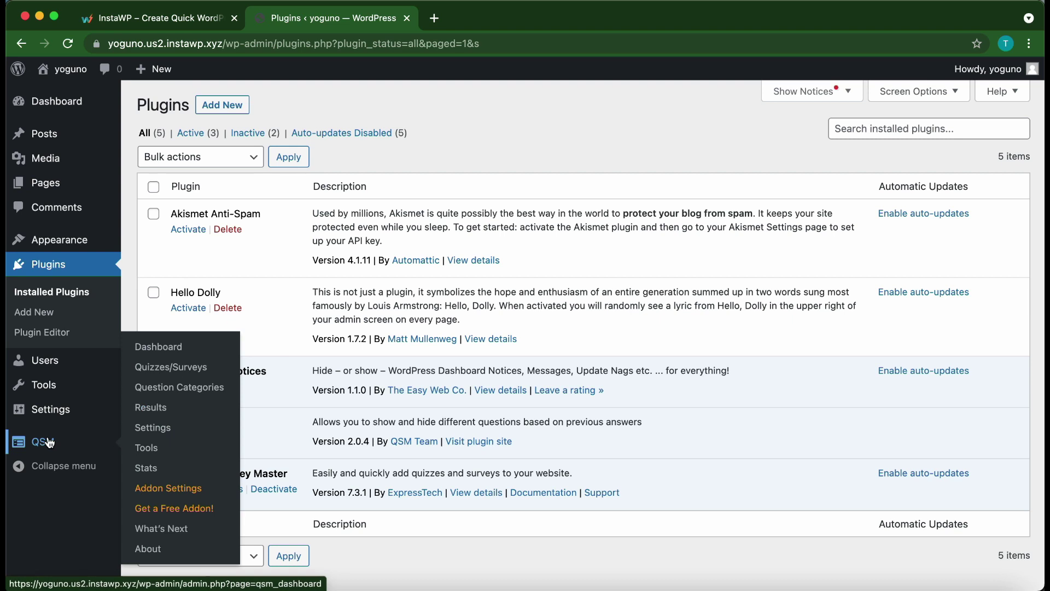
click(166, 488)
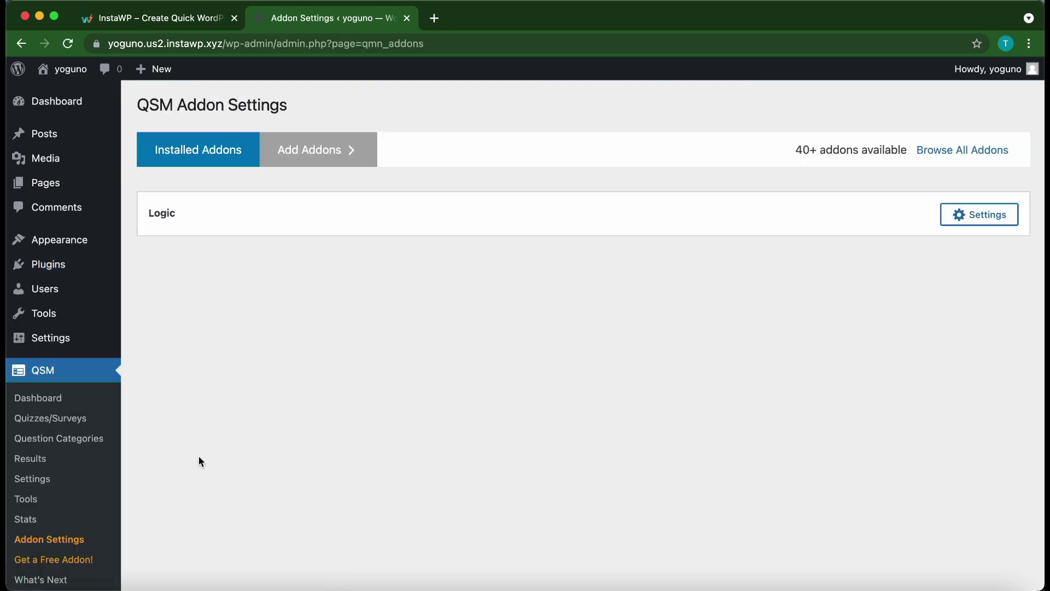
click(961, 218)
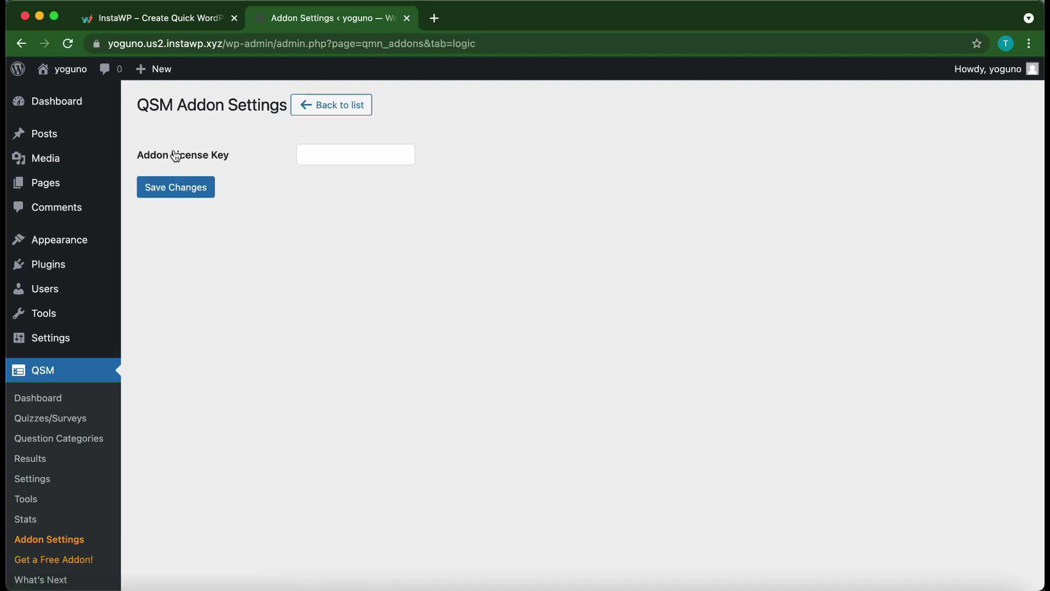
click(352, 157)
key(super+v)
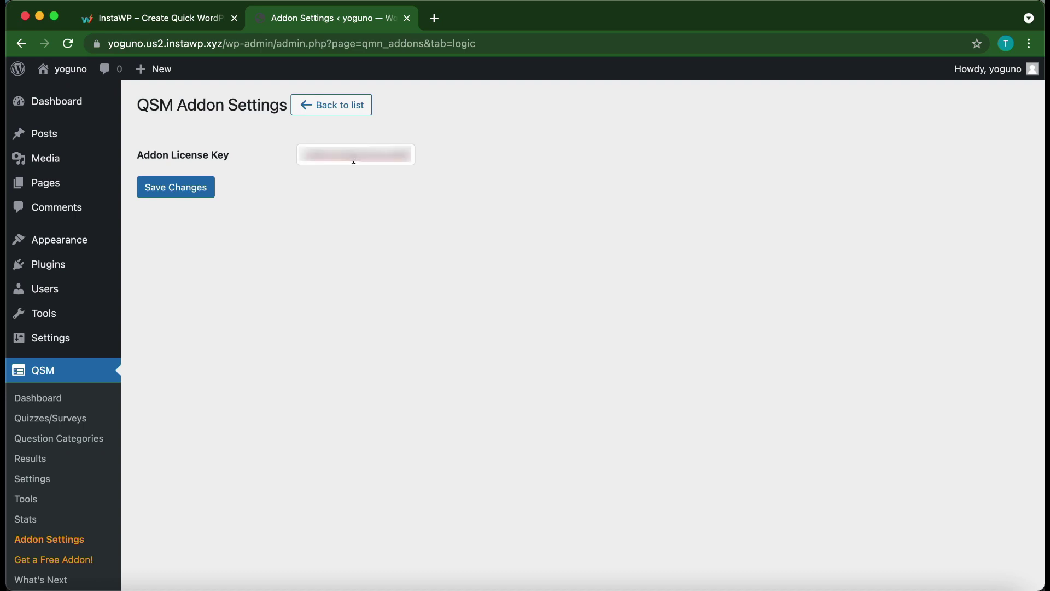
click(177, 189)
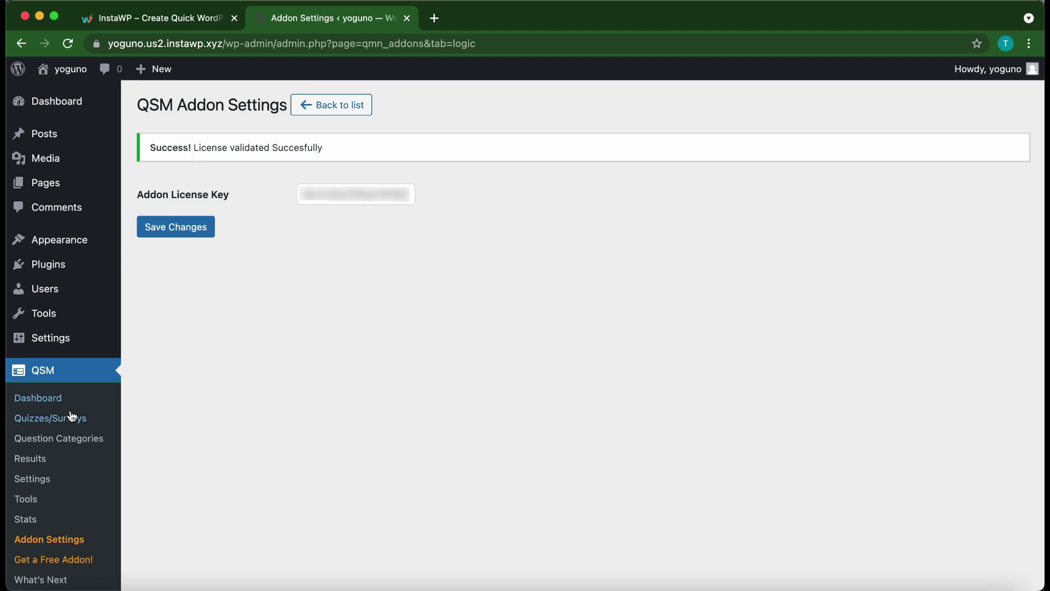
click(36, 399)
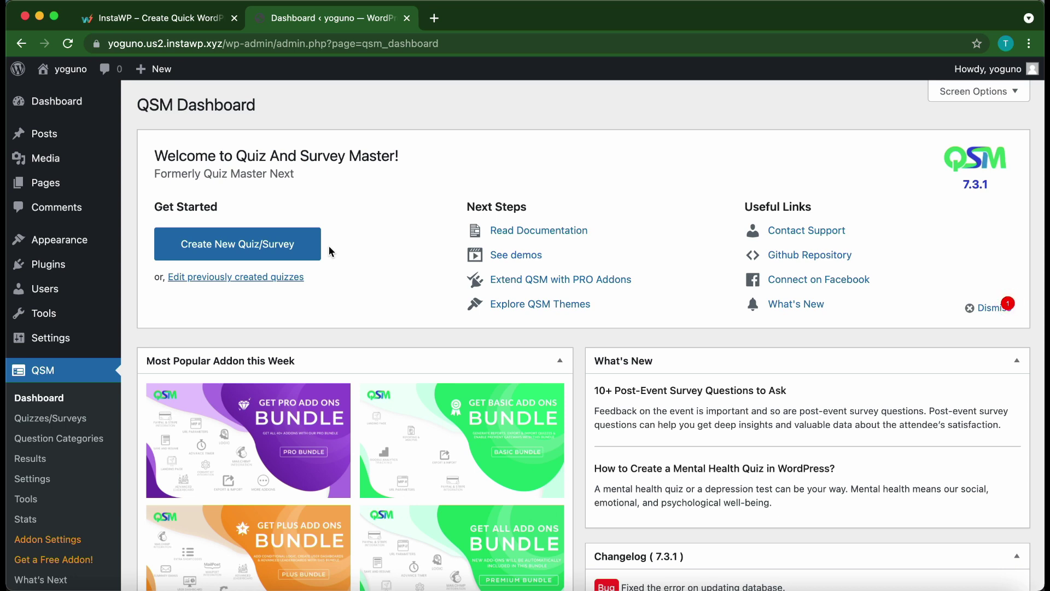
Open the Fast Food Survey for editing and review the 'Are you vegan?' question's answers
click(261, 280)
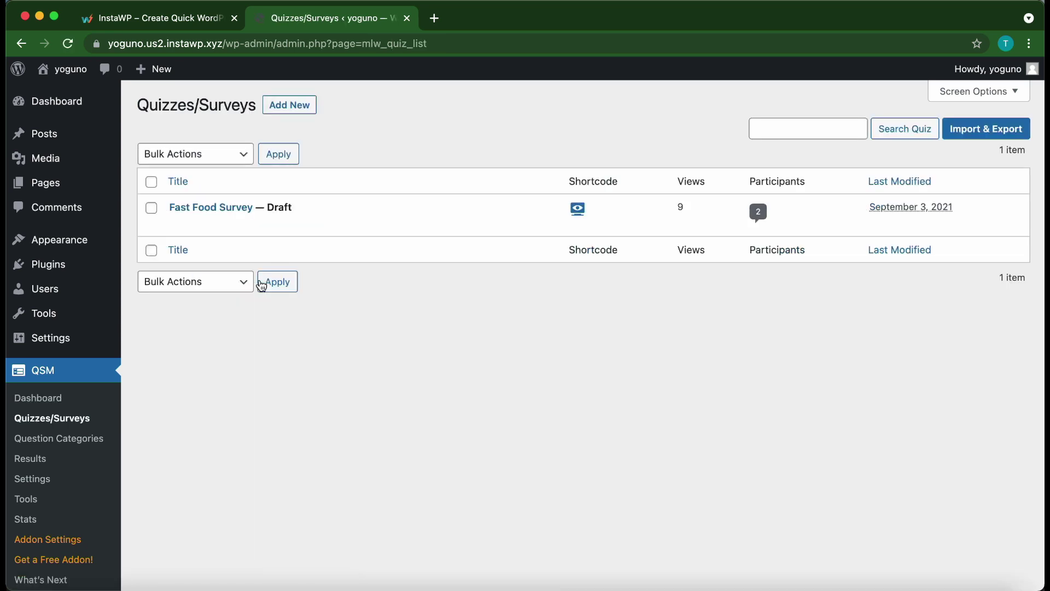
mouse_move(353, 232)
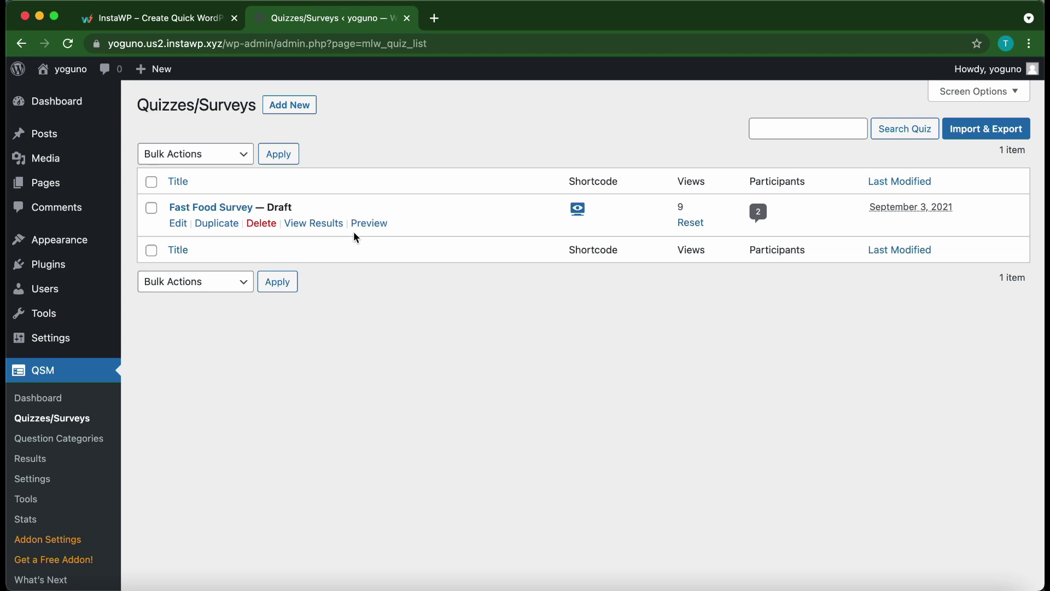
click(228, 211)
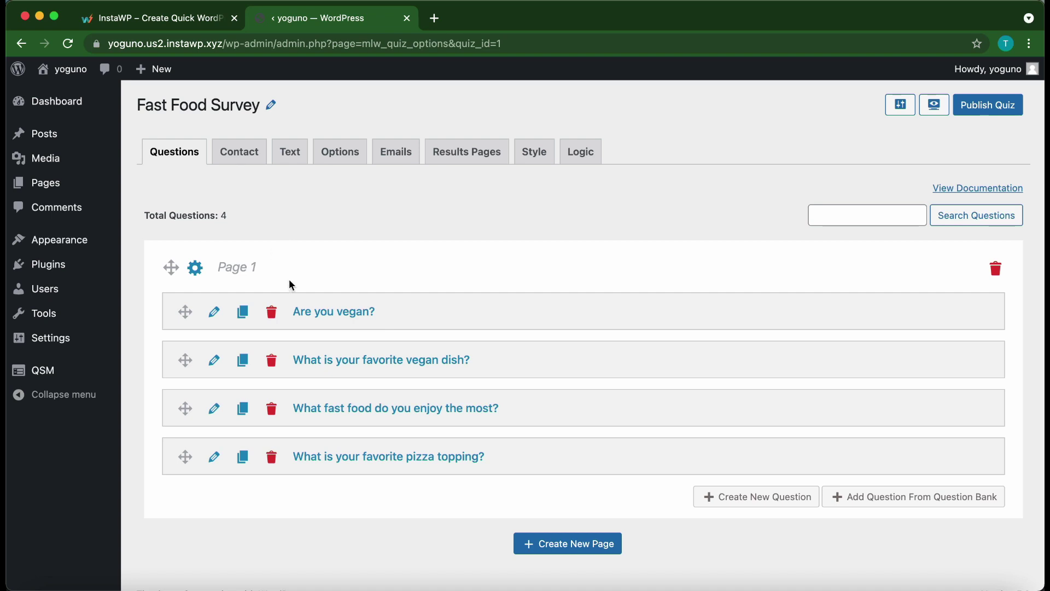
click(221, 312)
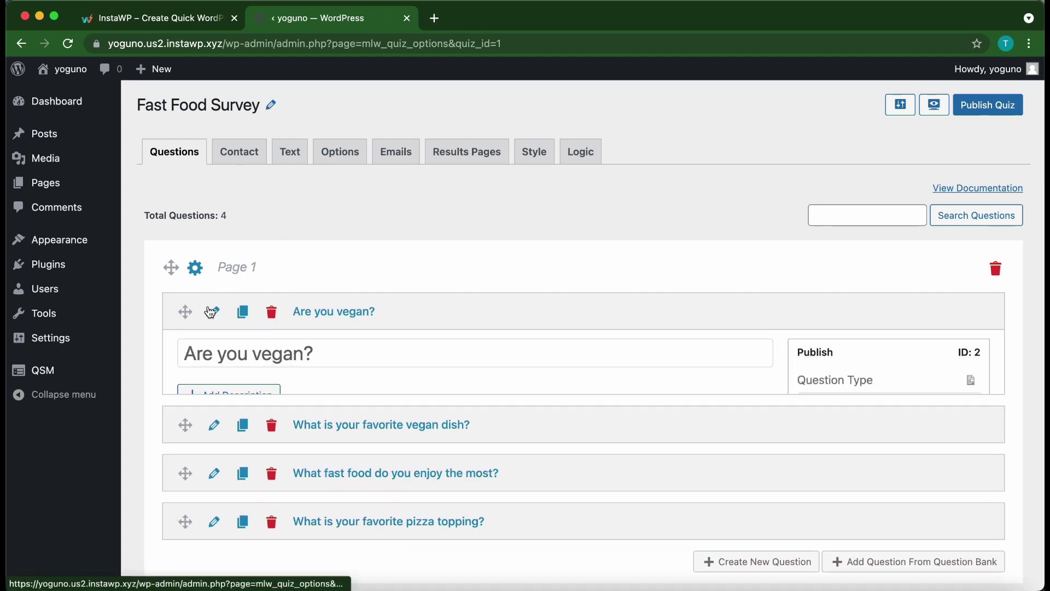
click(219, 311)
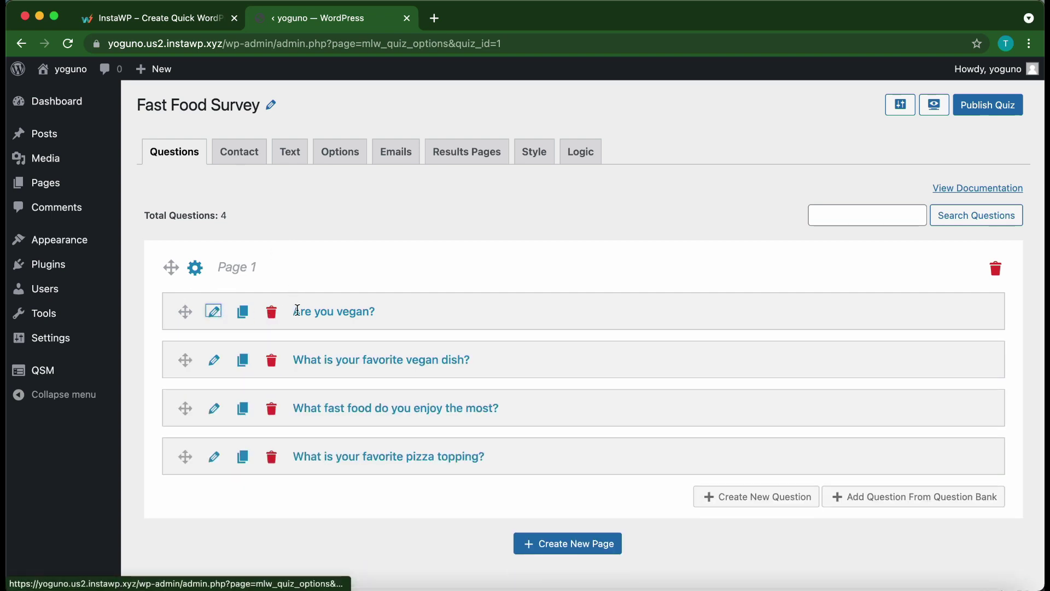
click(215, 311)
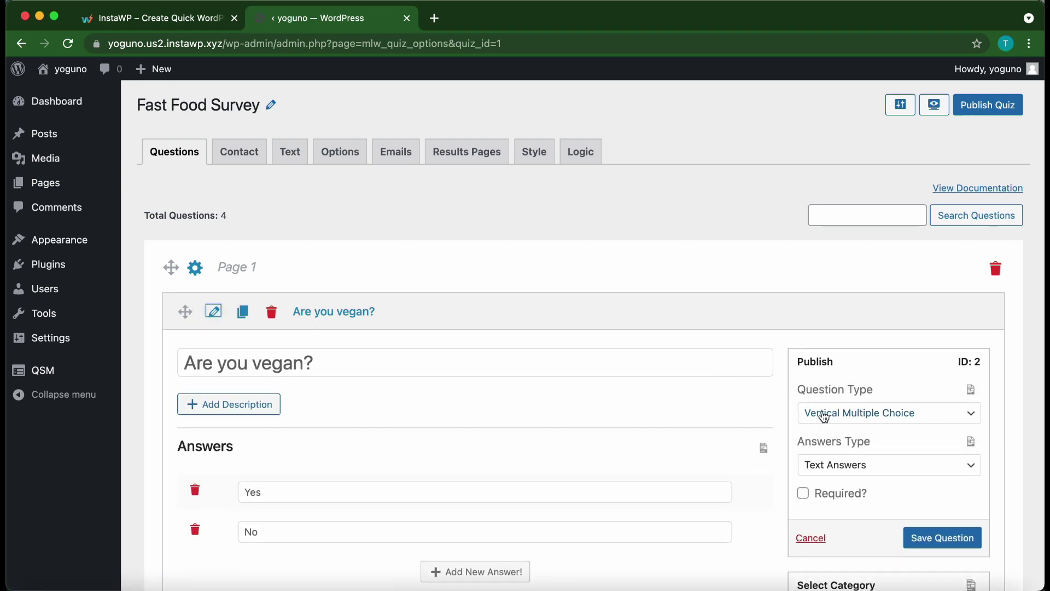
scroll(454, 345, down, 2)
click(213, 269)
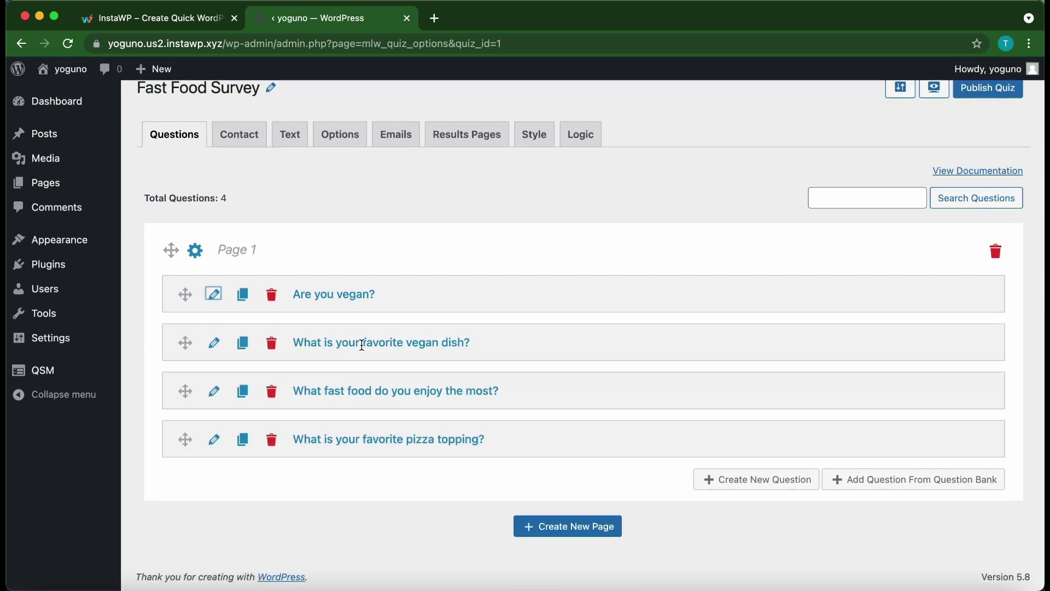
Review the favourite vegan dish question and recheck 'Are you vegan?'
click(214, 343)
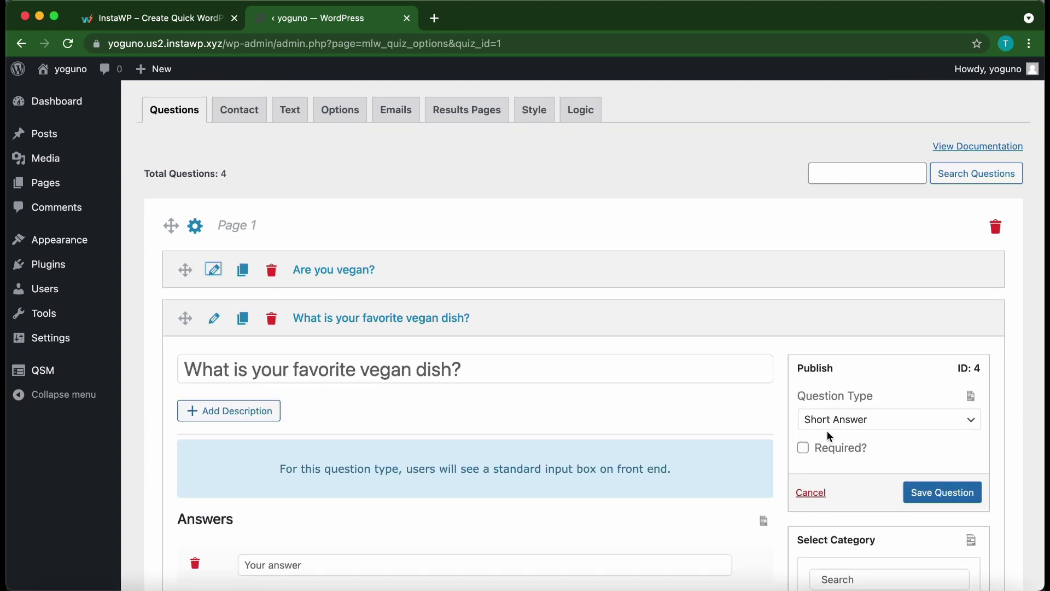
scroll(472, 460, down, 3)
scroll(470, 463, up, 2)
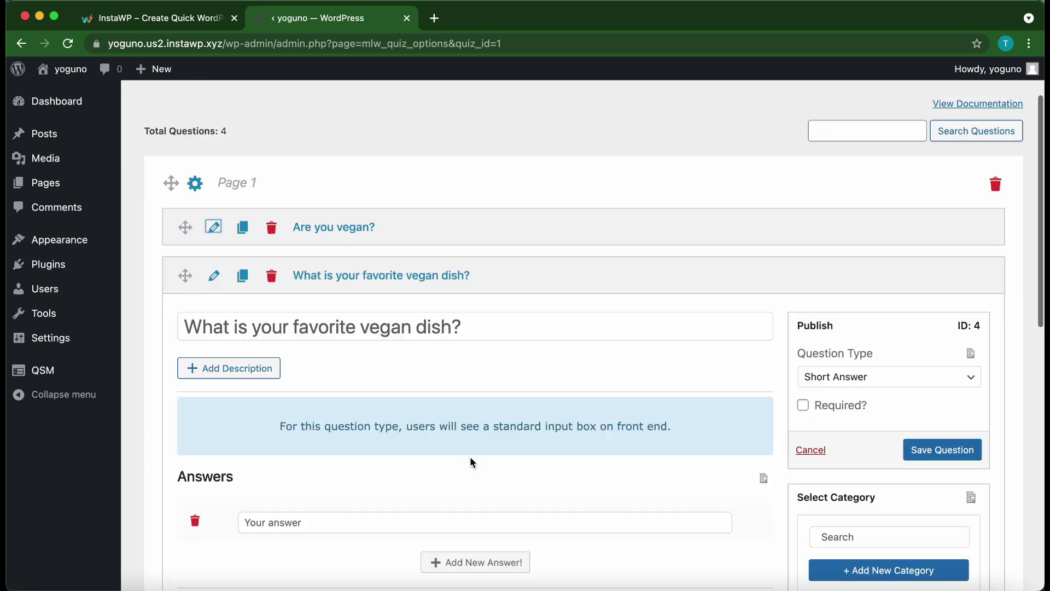
click(213, 274)
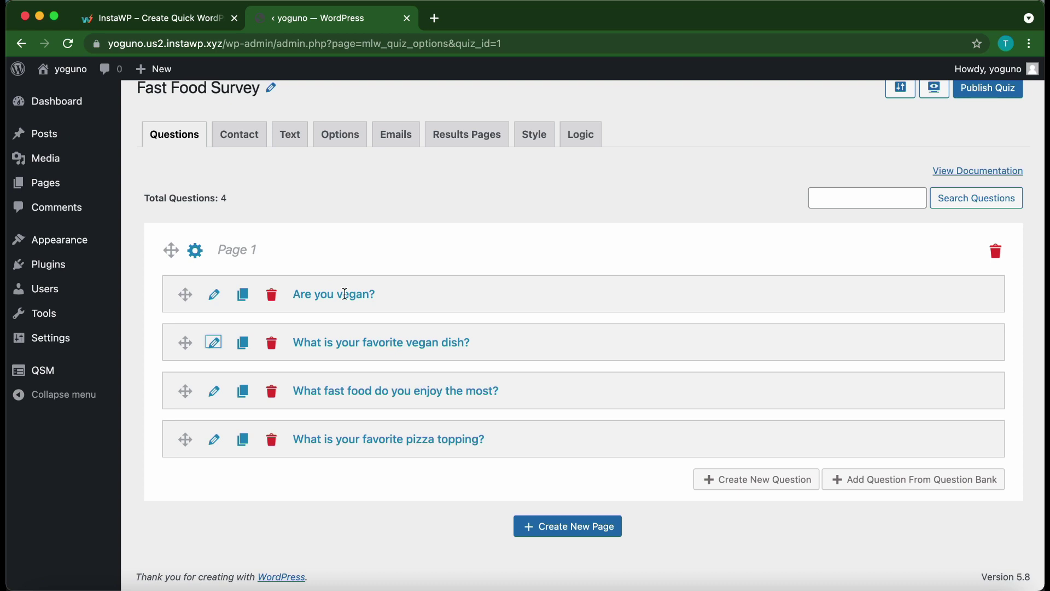
click(215, 296)
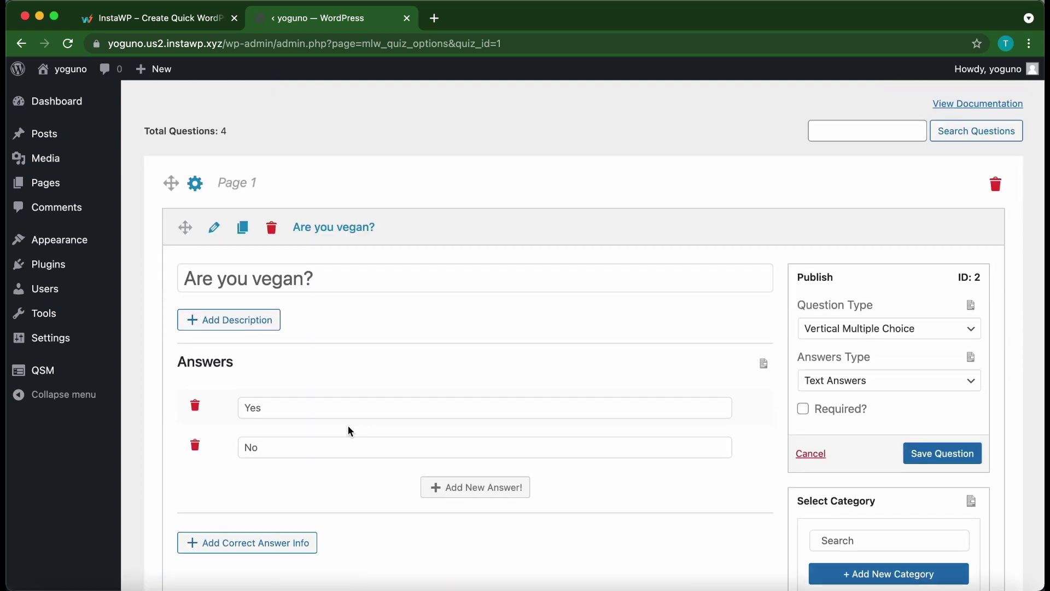
click(214, 227)
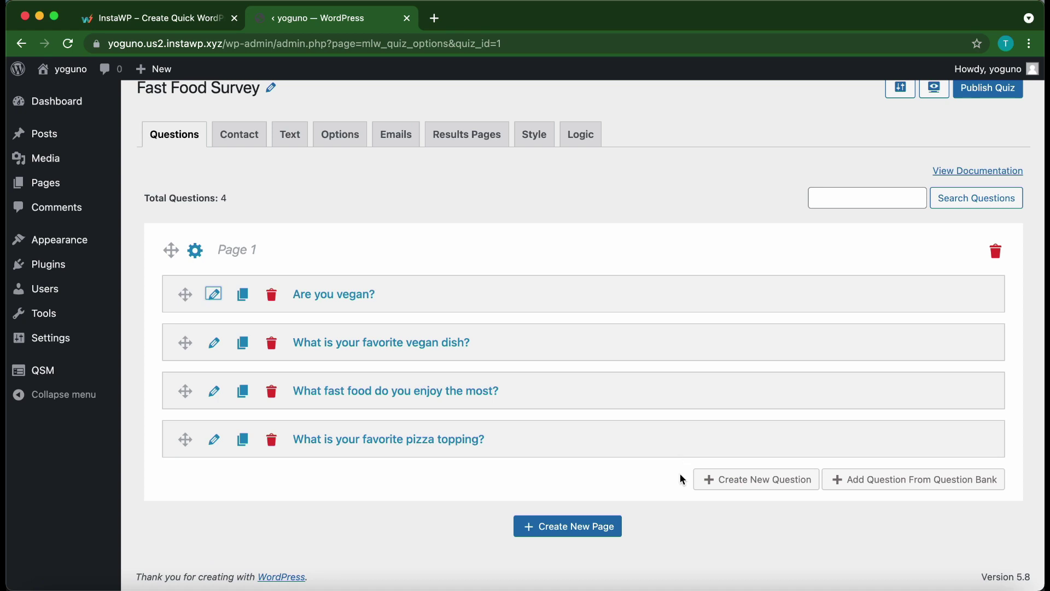
Add a new question titled 'Are you a great cook?'
click(707, 481)
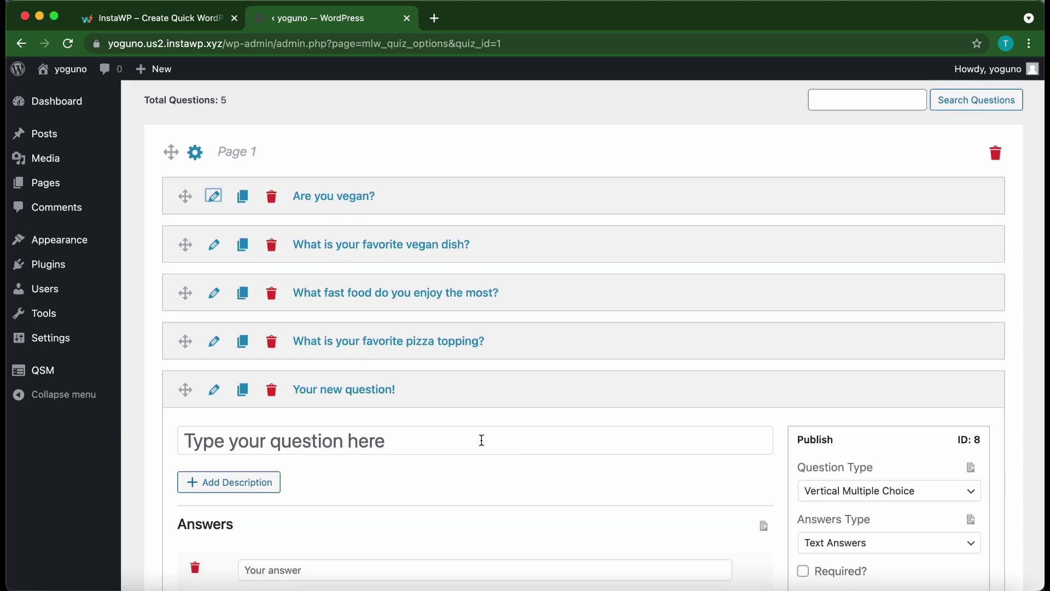
click(481, 440)
text(A)
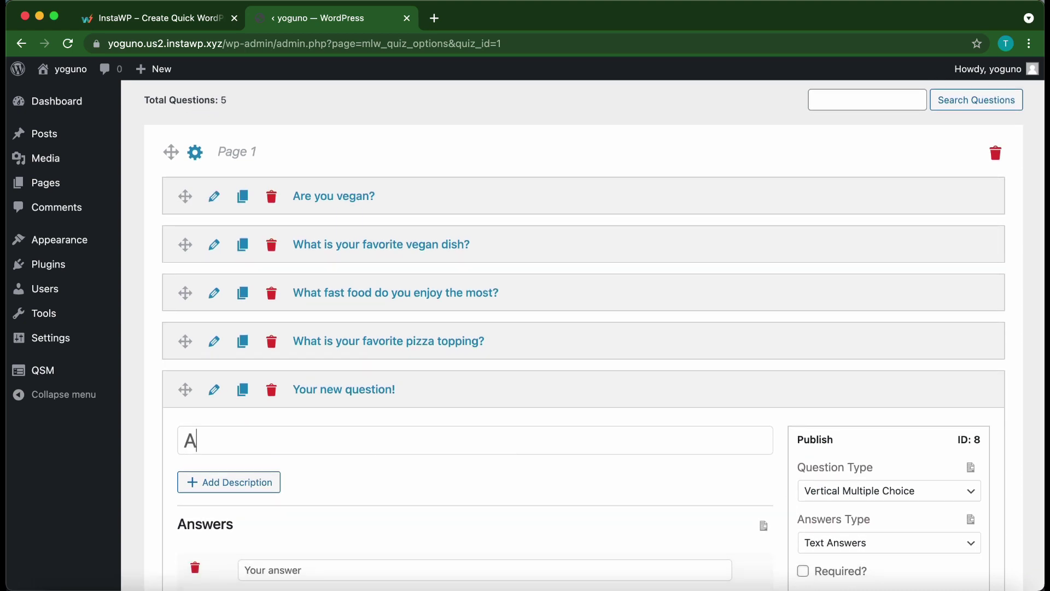
text(re you a great)
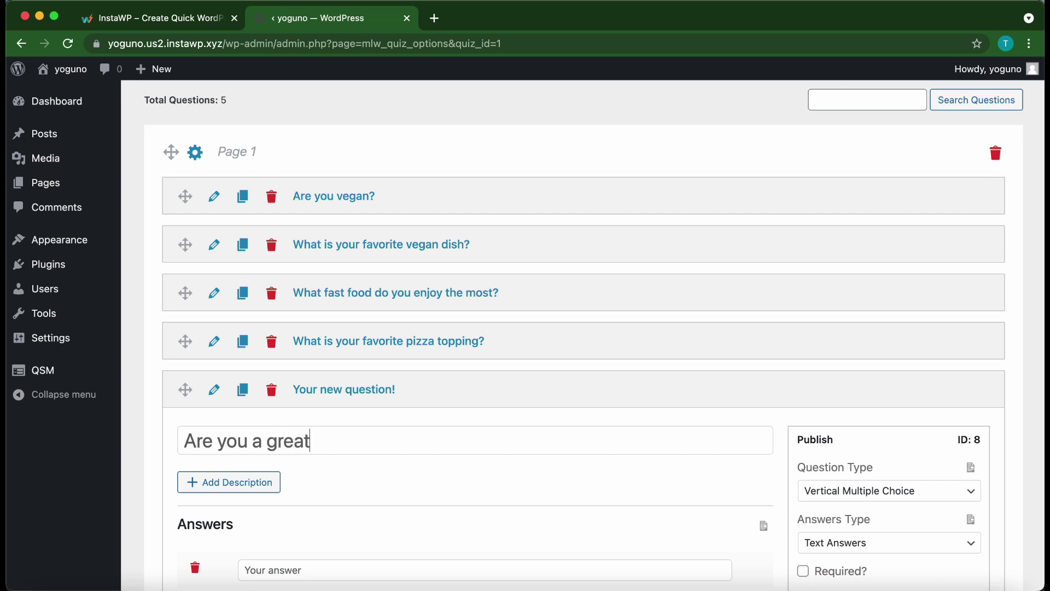
text( cook?)
scroll(498, 453, down, 3)
Give the great cook question Yes and No answers and save it
click(357, 486)
text(Yes)
scroll(473, 471, down, 2)
click(447, 482)
text(No)
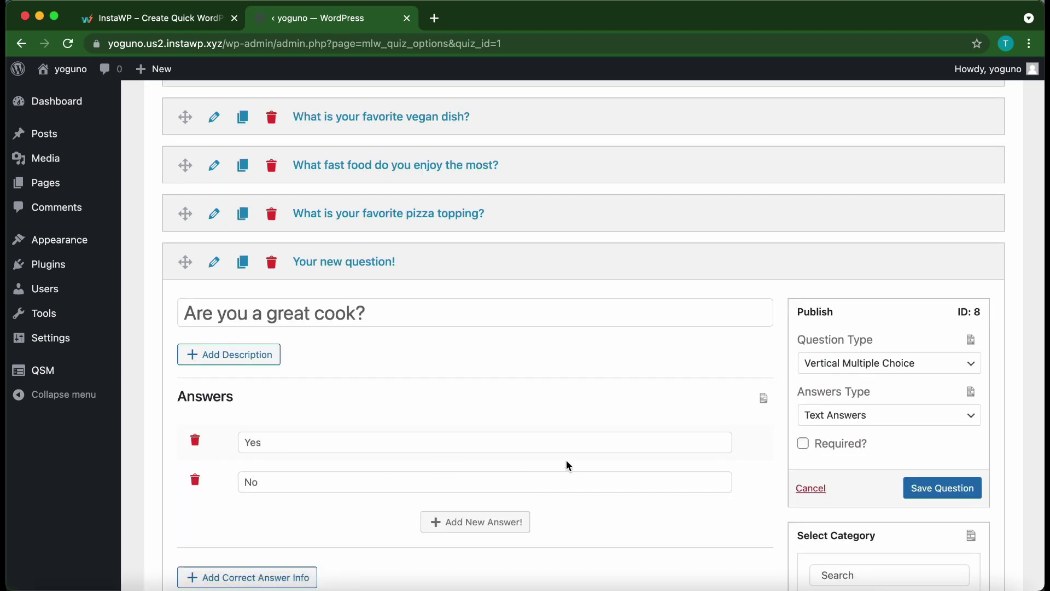
scroll(567, 460, down, 1)
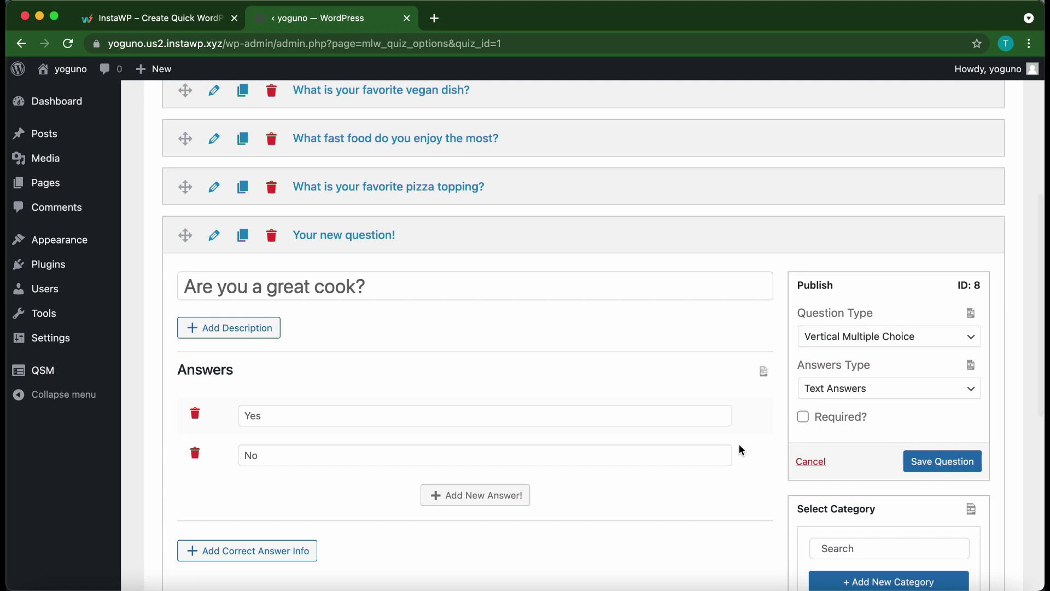
click(942, 462)
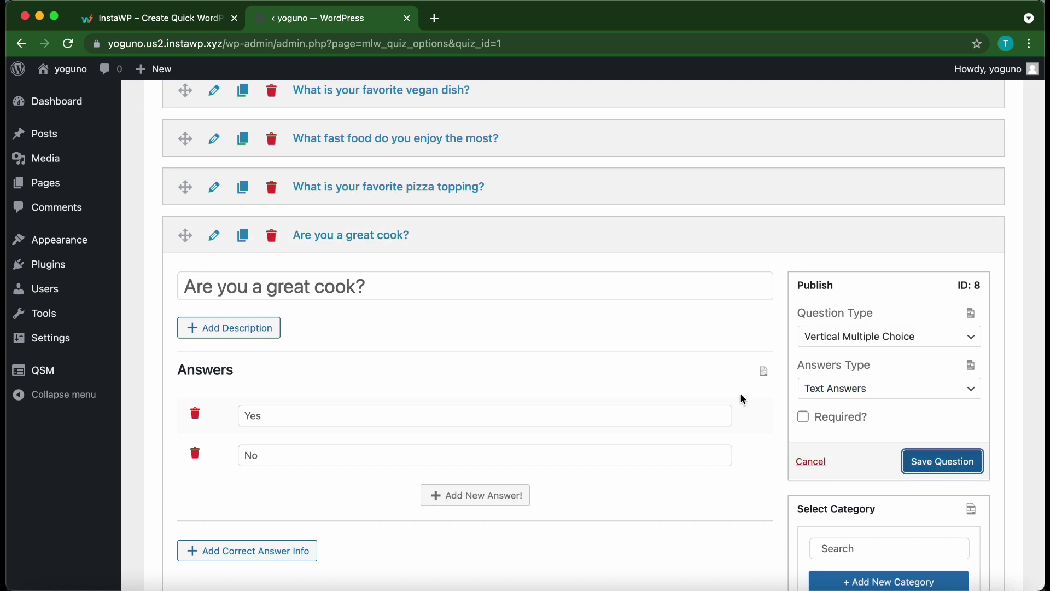
click(213, 235)
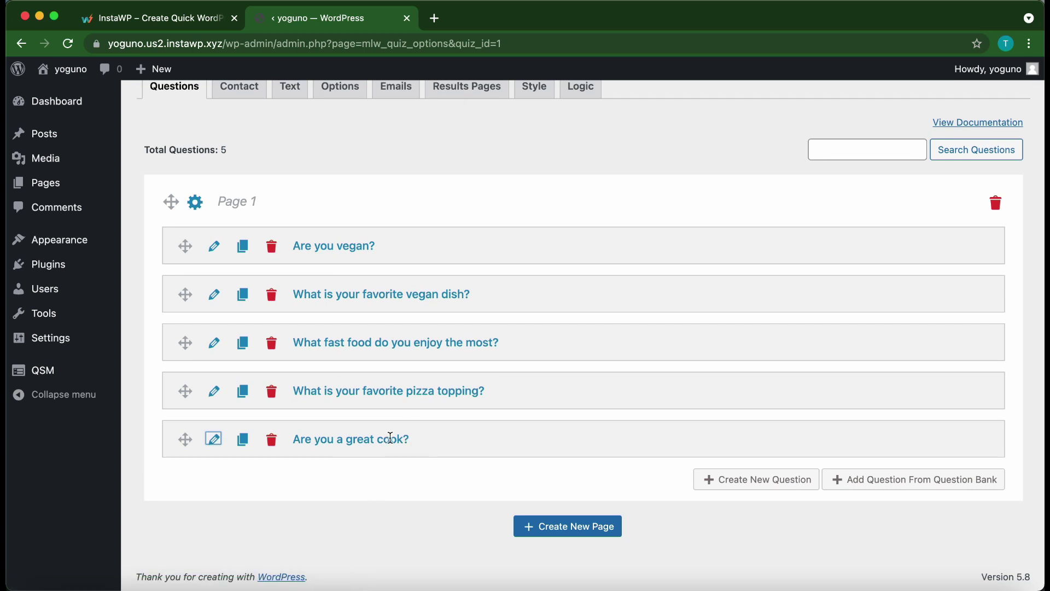
Add 'What is your favorite meal to prepare?' from the question bank to the survey
click(843, 480)
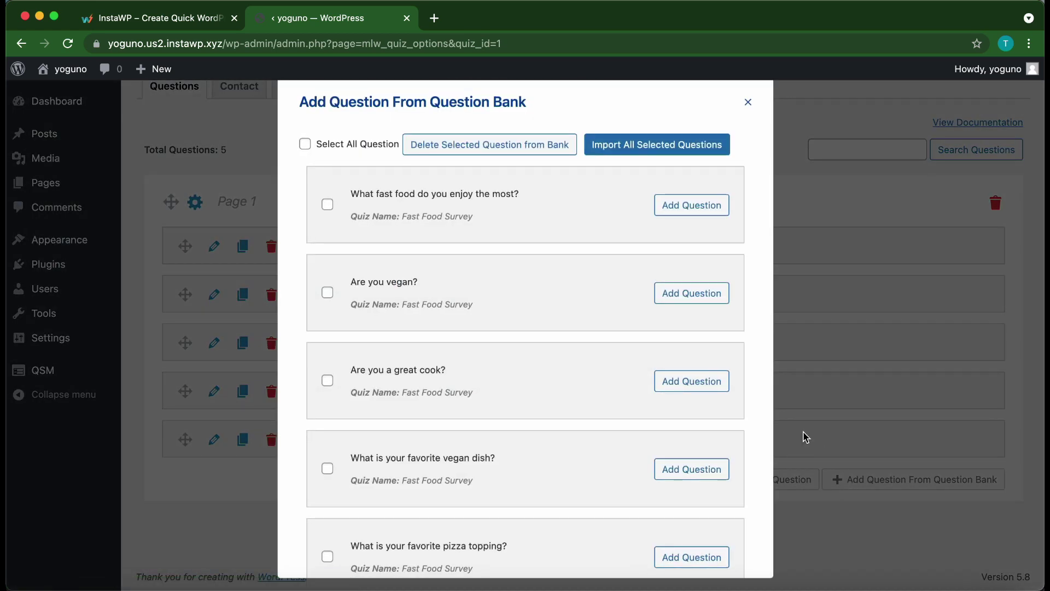
scroll(569, 408, down, 5)
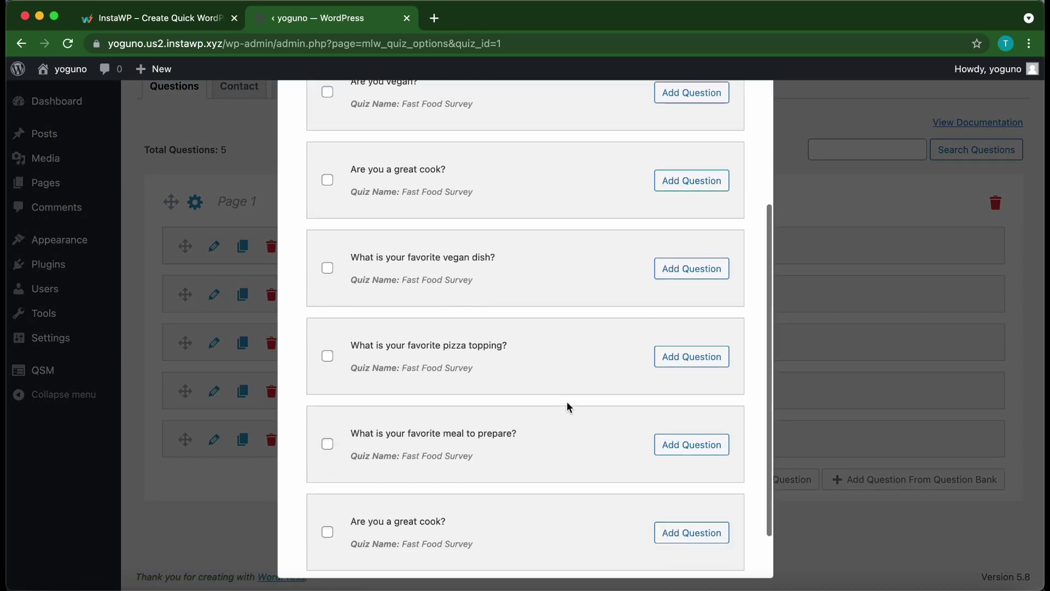
scroll(567, 407, down, 1)
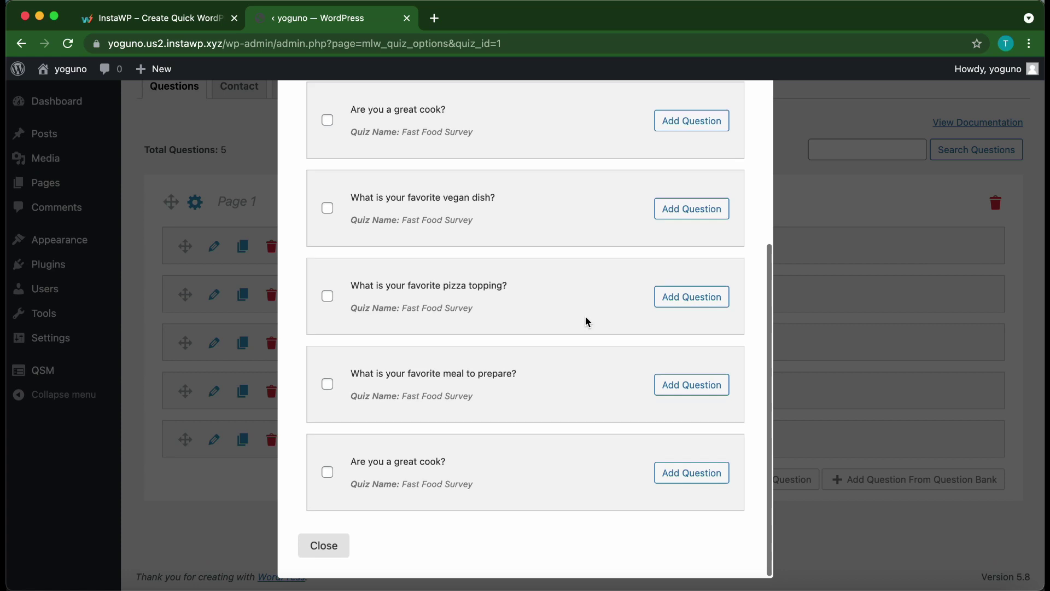
scroll(585, 316, up, 3)
scroll(585, 316, down, 3)
scroll(586, 318, down, 1)
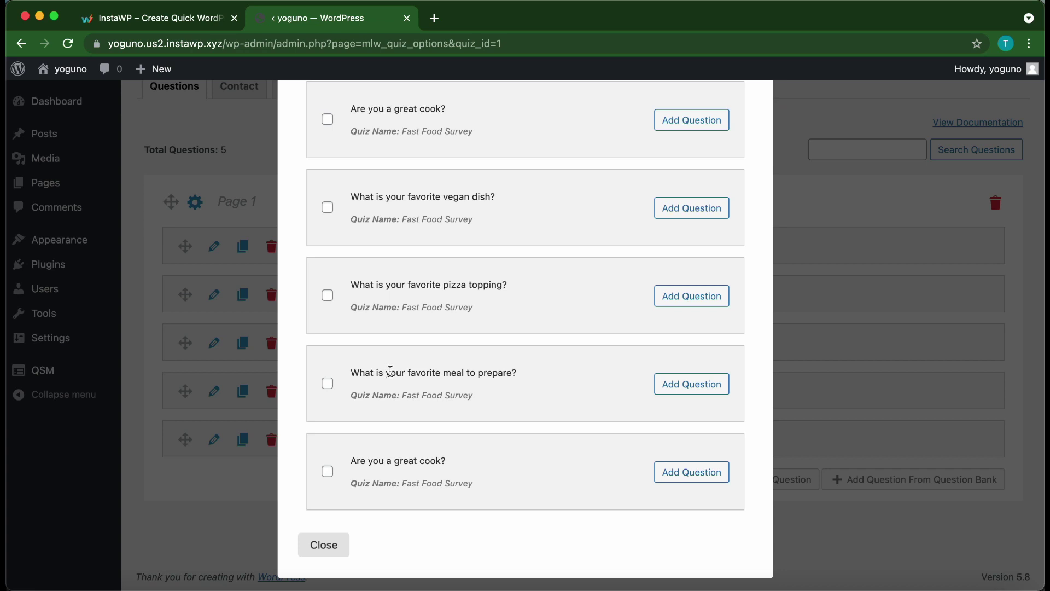
click(702, 388)
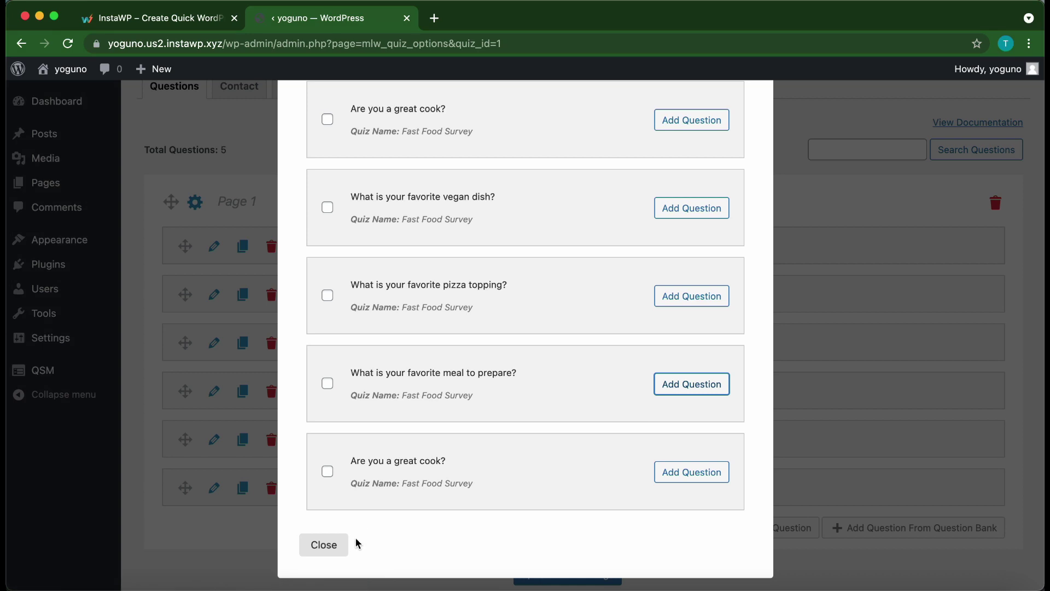
click(328, 546)
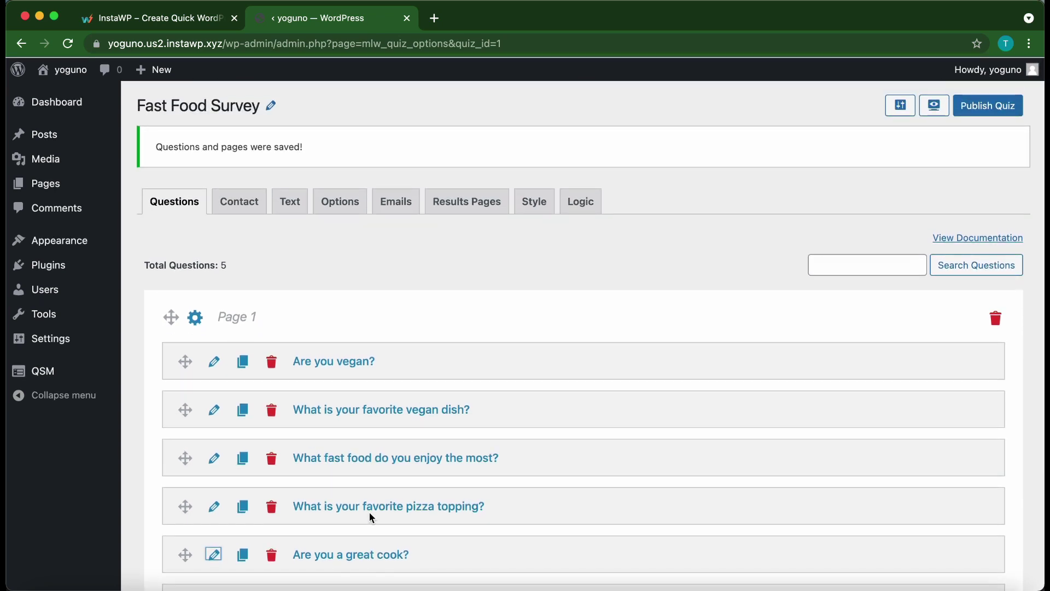
Check the new Short Answer meal question, then switch to the survey's Logic tab
scroll(369, 518, down, 3)
click(214, 489)
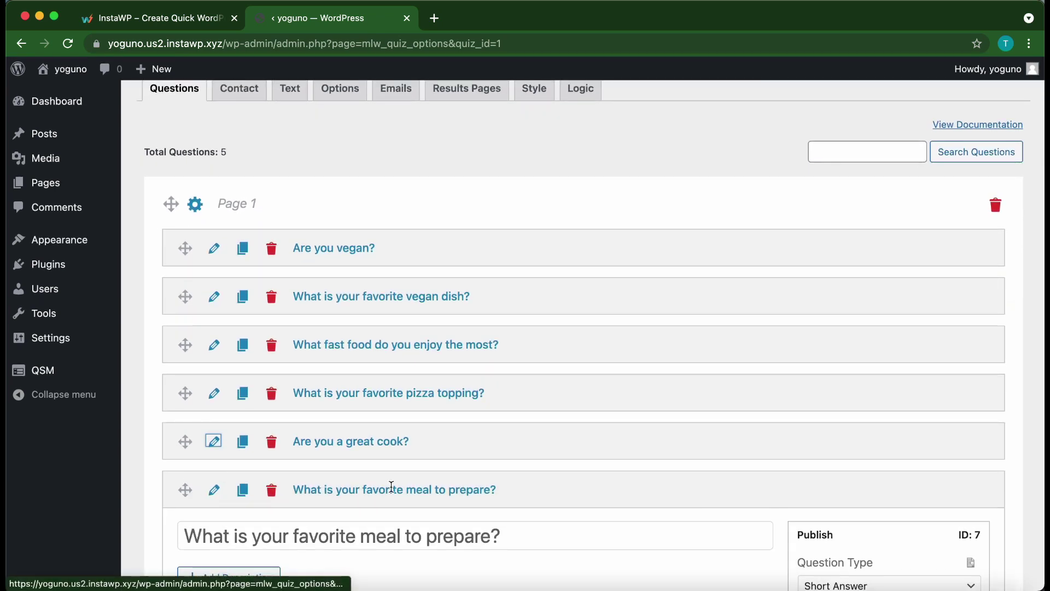
scroll(399, 488, down, 3)
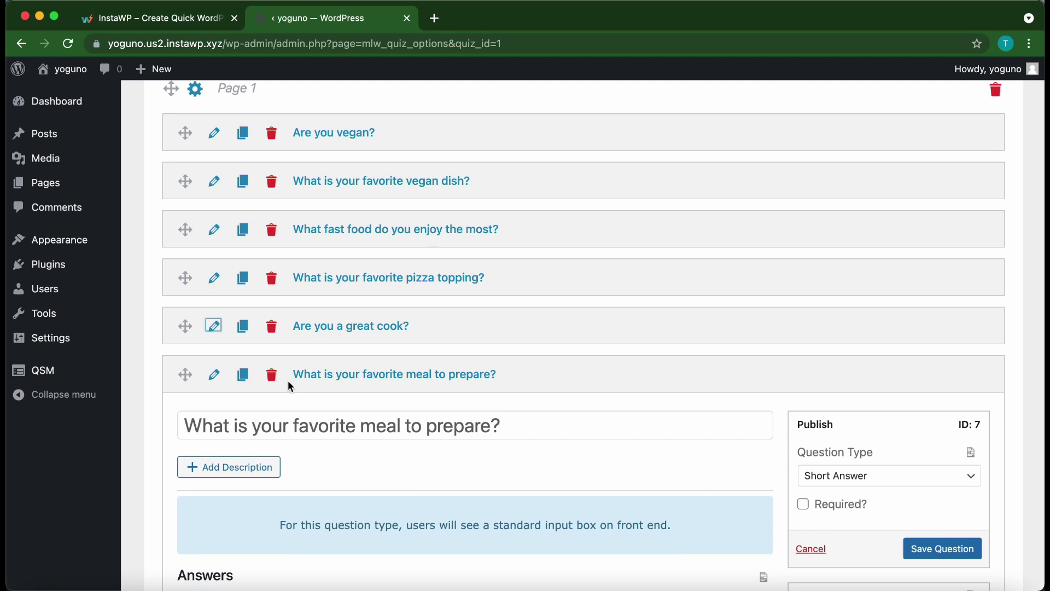
click(214, 375)
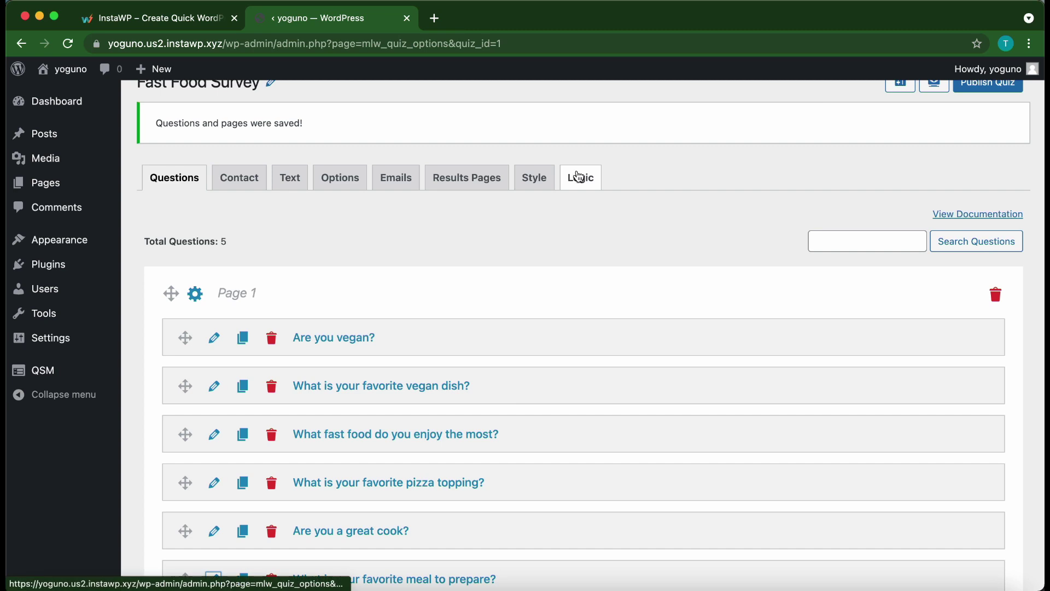
click(579, 176)
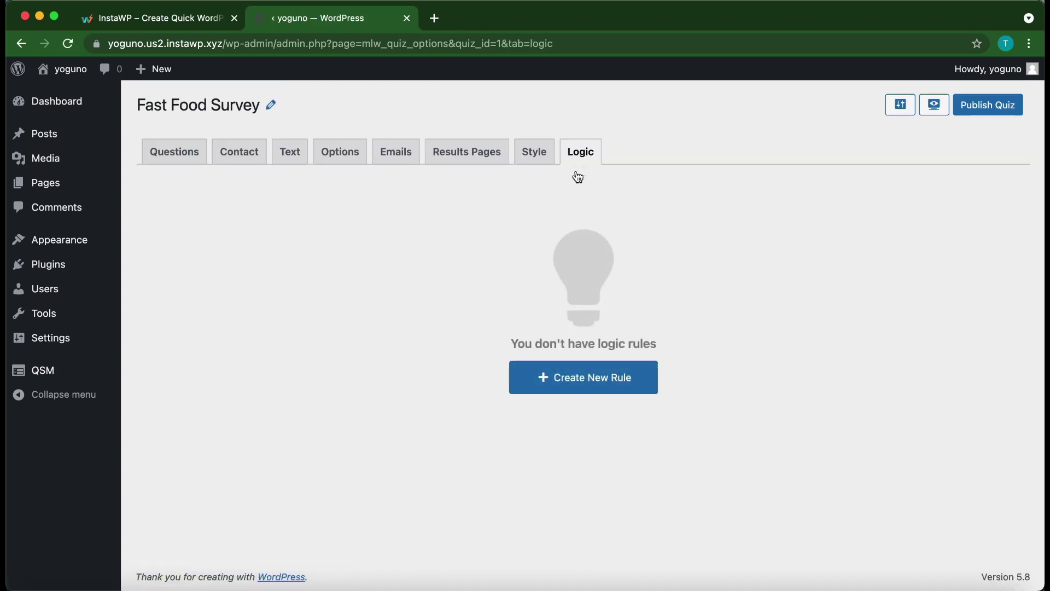
Save a rule: 'What fast food do you enjoy the most?' equal to Pizza shows the pizza topping question
click(542, 379)
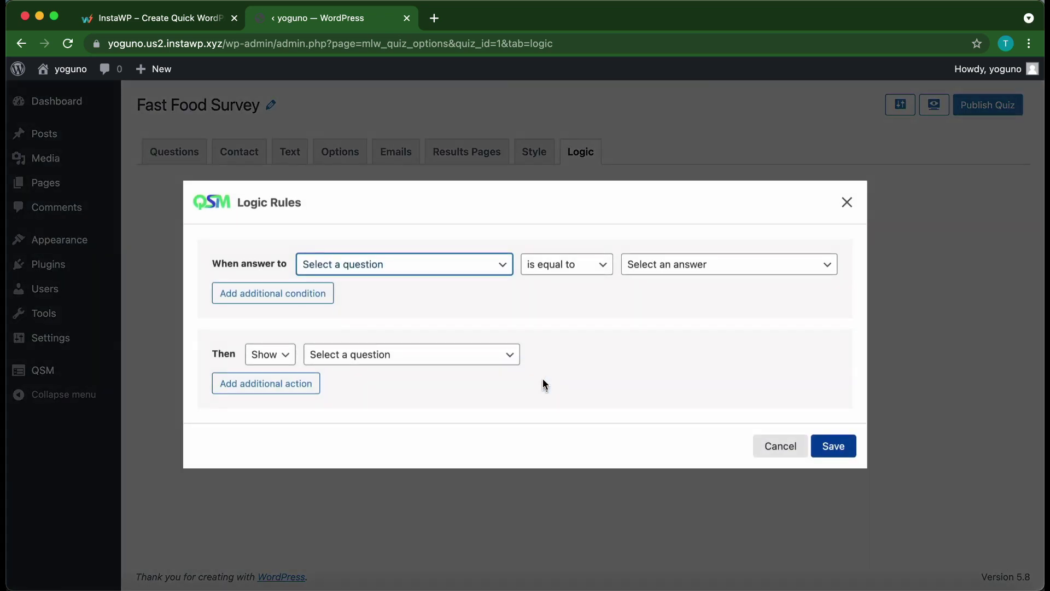
click(415, 271)
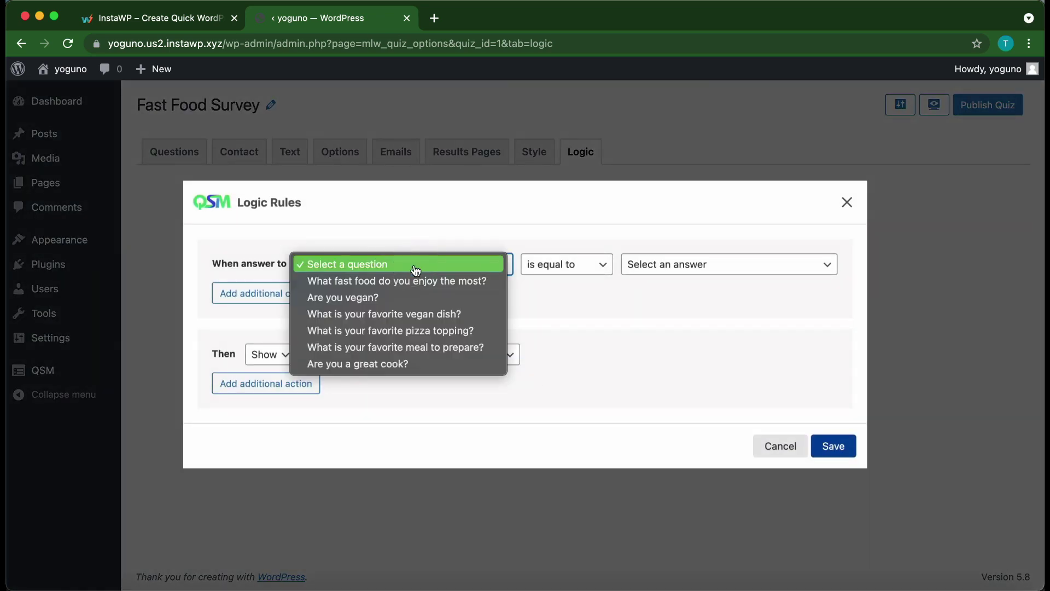
click(382, 282)
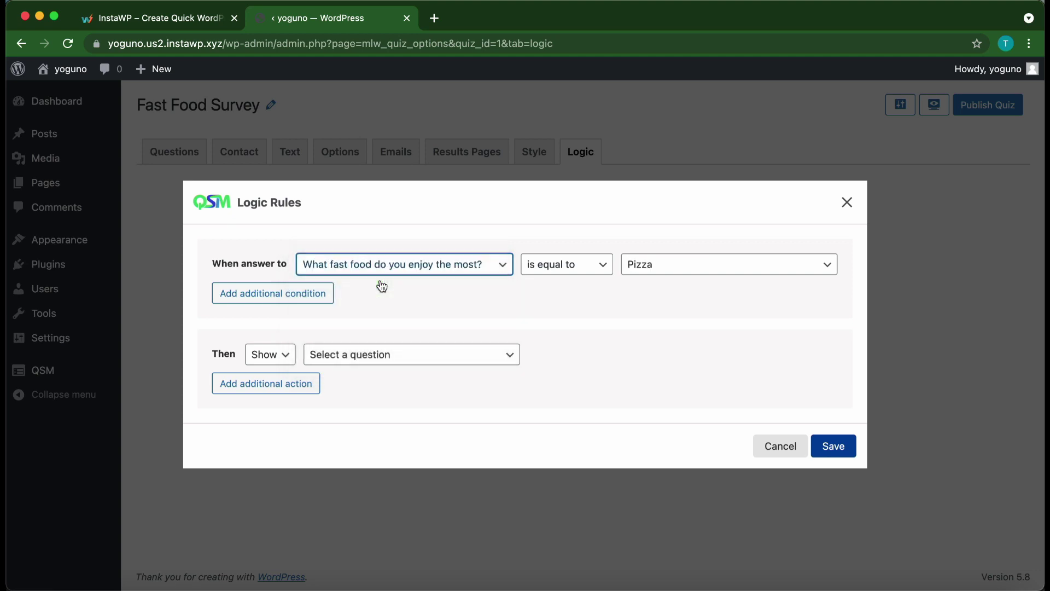
click(563, 267)
click(689, 294)
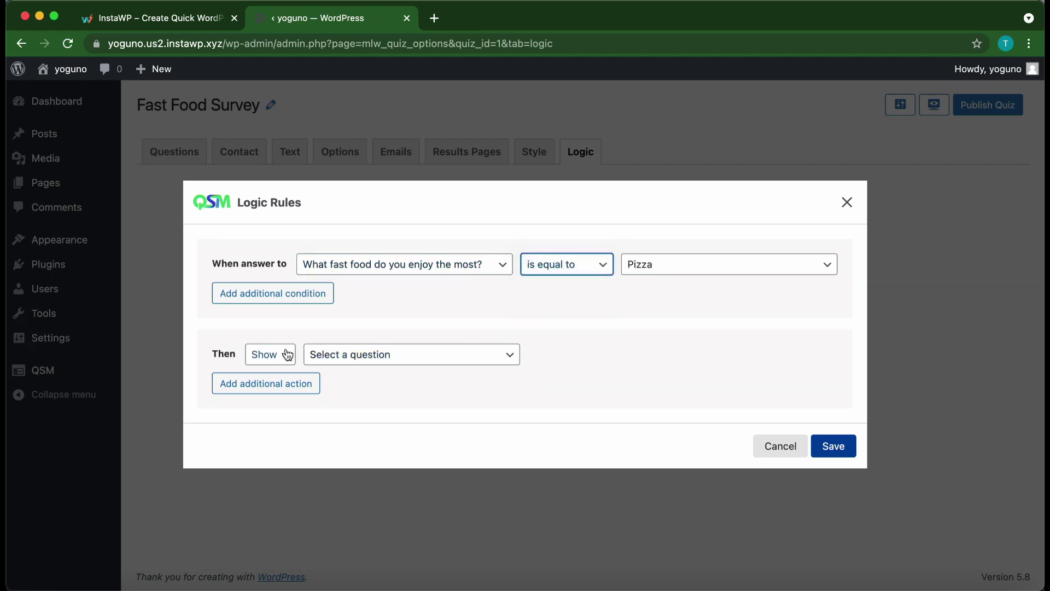
click(393, 354)
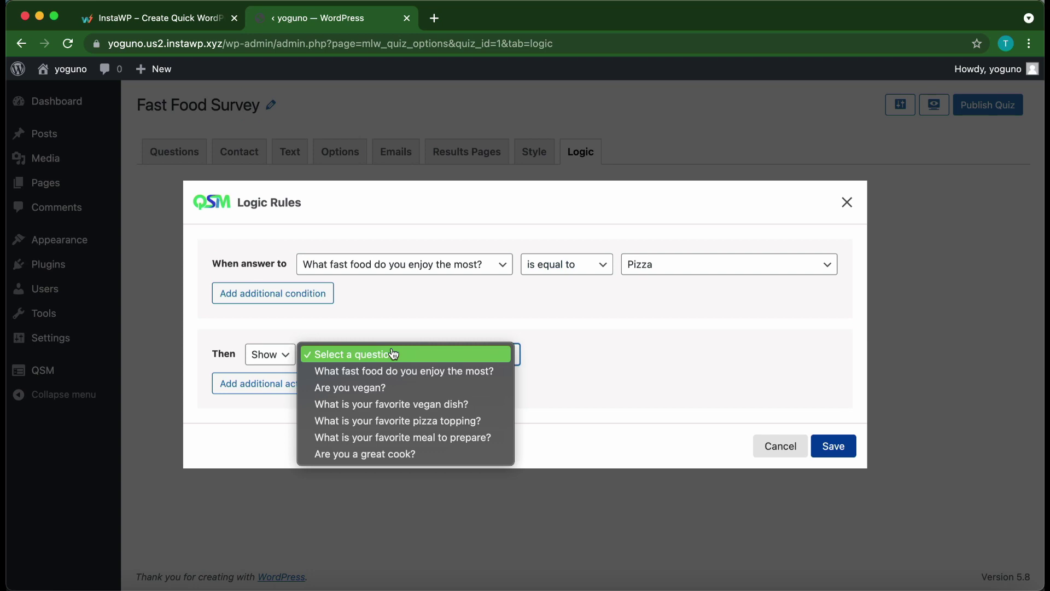
click(377, 421)
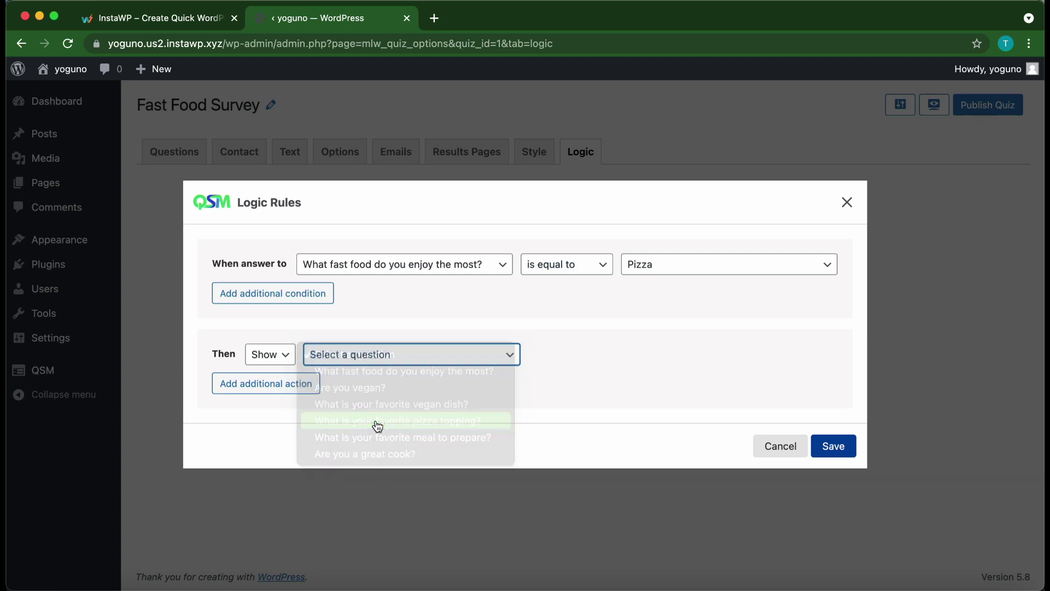
click(832, 445)
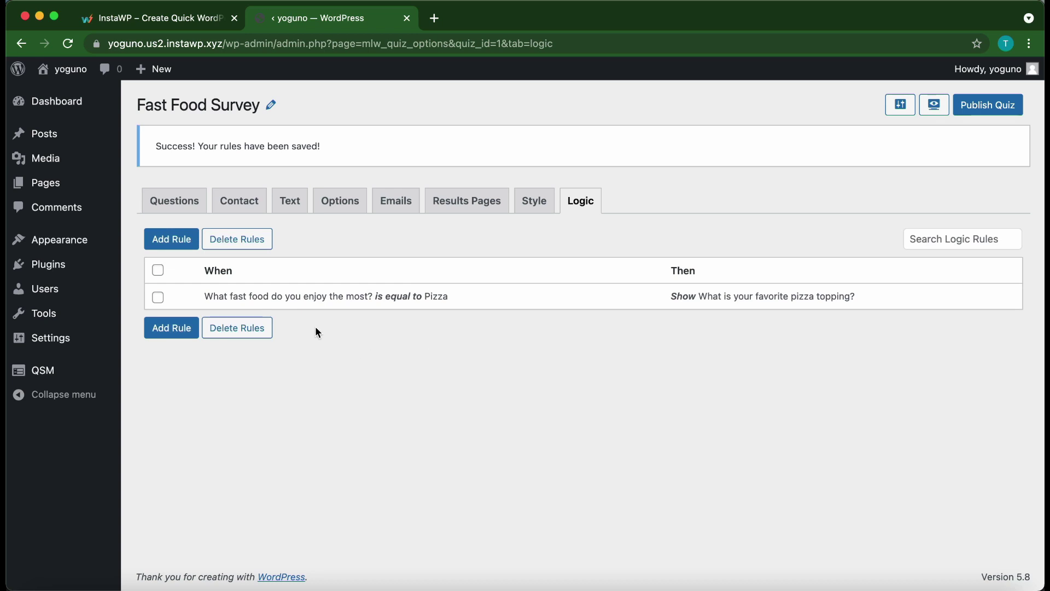
Save a rule: 'Are you vegan?' equal to Yes shows the vegan dish question; start another rule
click(178, 242)
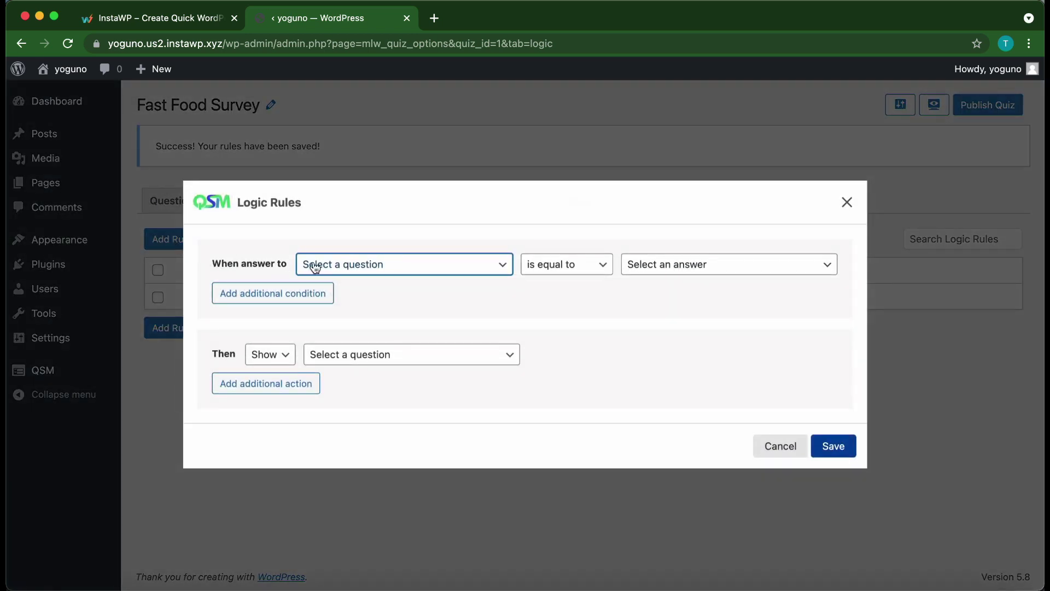
click(343, 265)
click(353, 297)
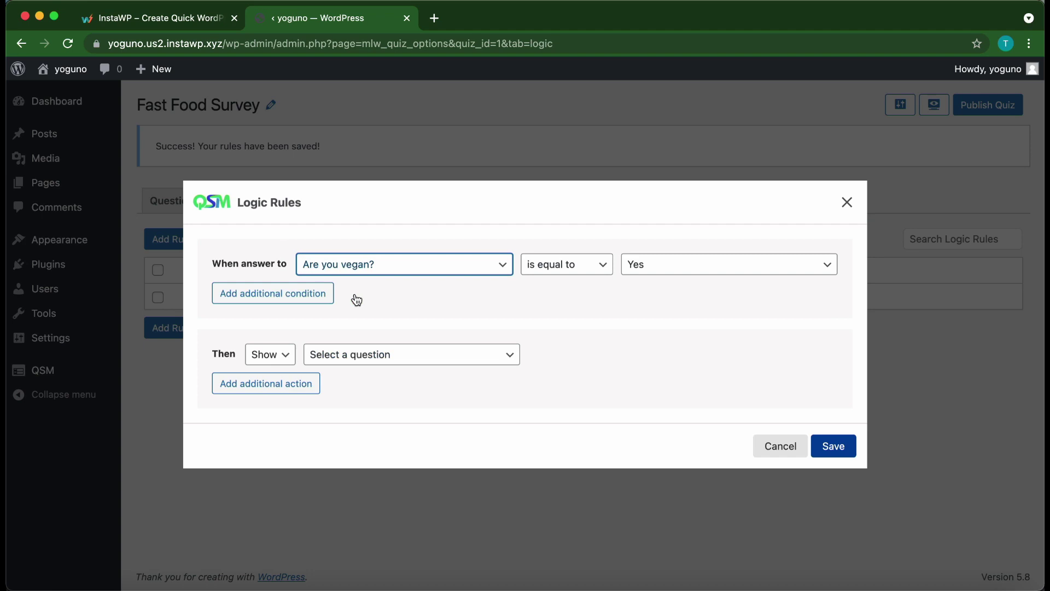
click(330, 355)
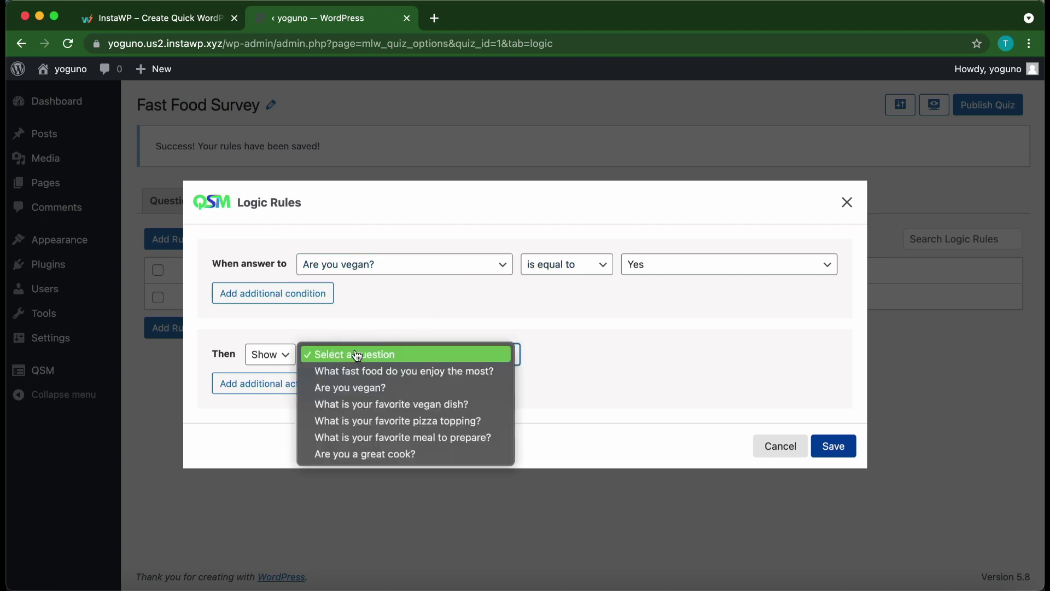
click(358, 405)
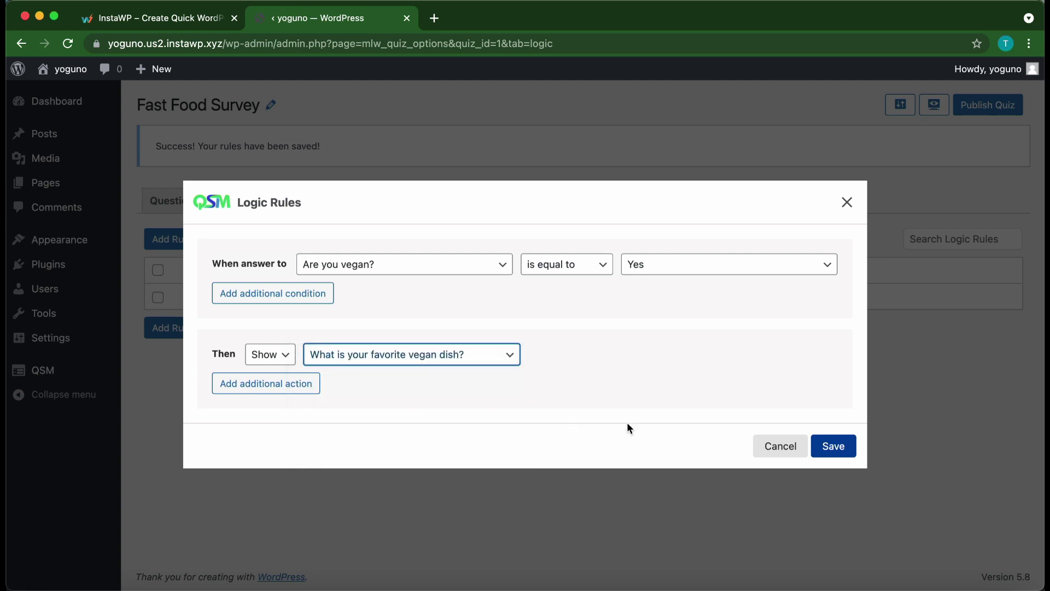
click(840, 446)
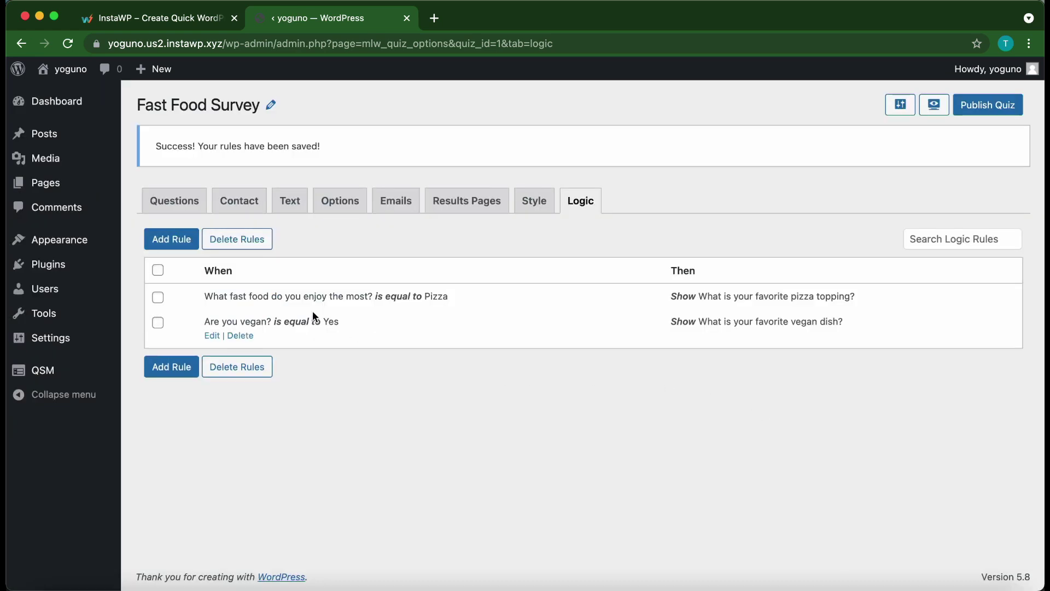
click(181, 244)
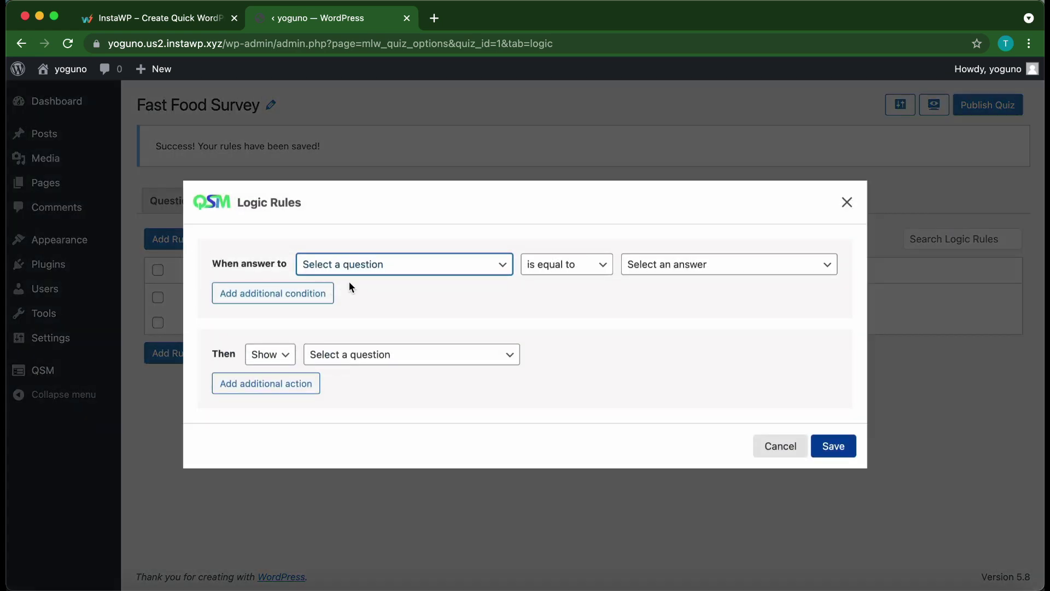
Set the rule: when 'Are you a great cook?' equals Yes, Show 'What is your favorite meal to prepare?'
click(364, 265)
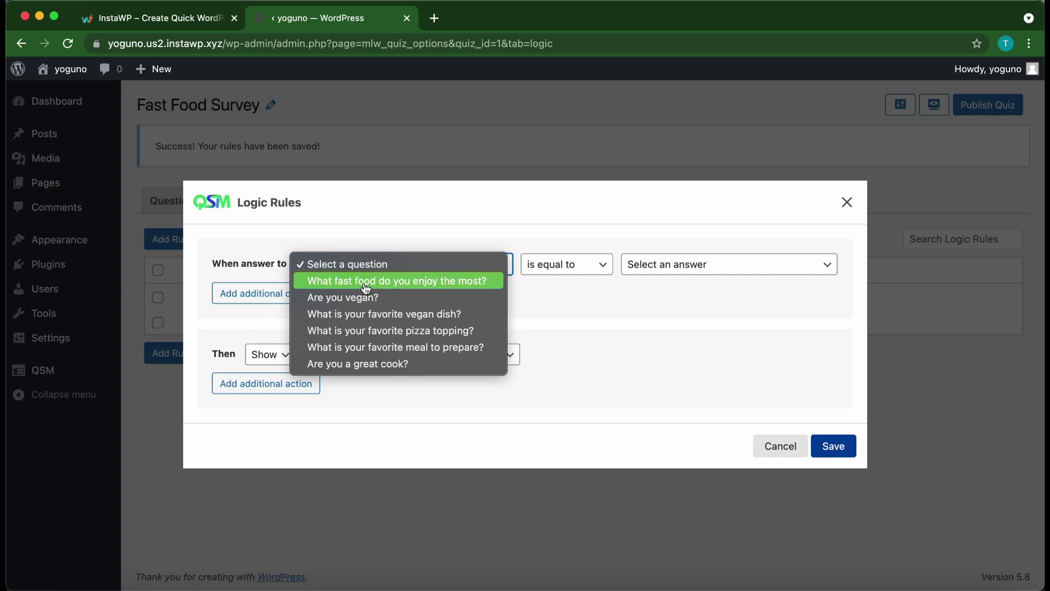
click(364, 366)
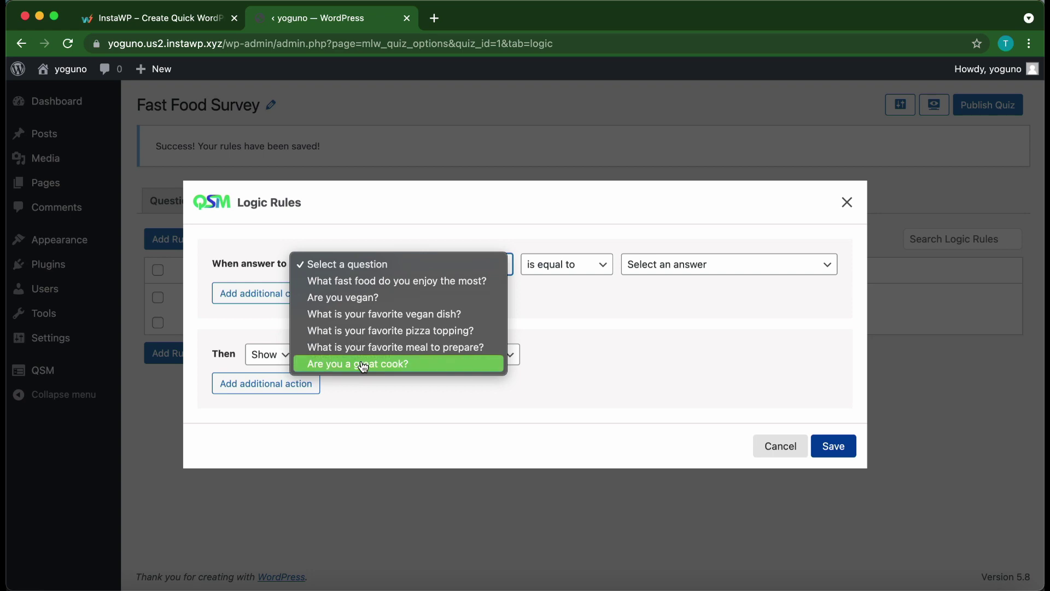
click(676, 264)
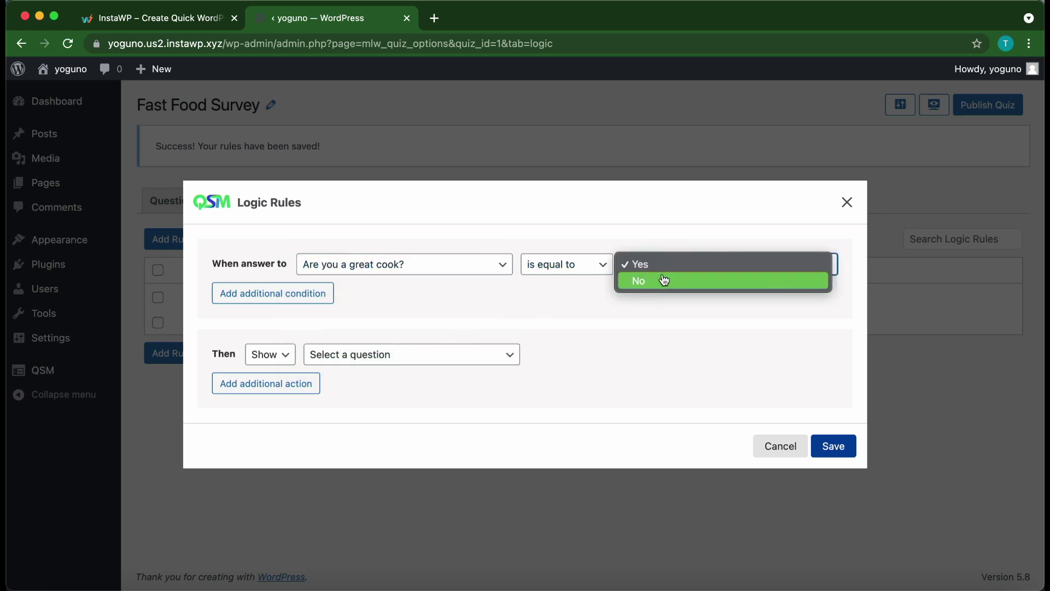
click(646, 310)
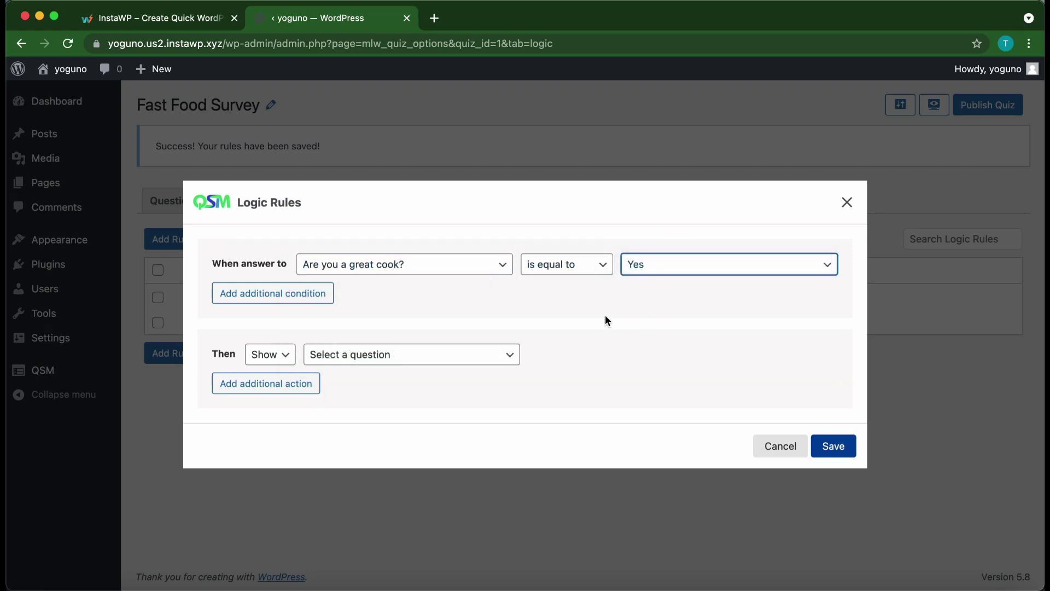
click(396, 358)
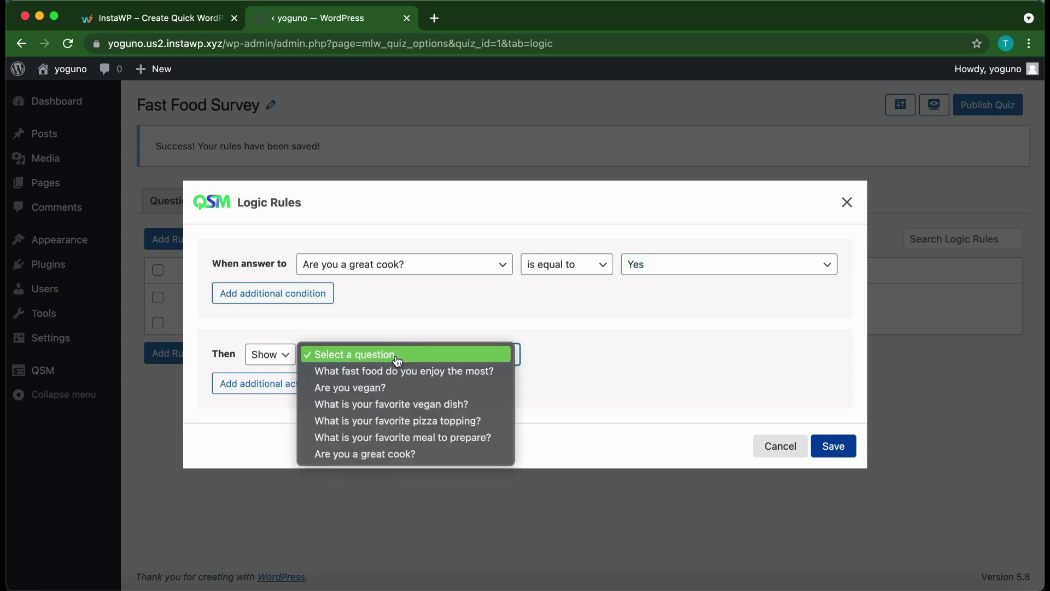
click(386, 438)
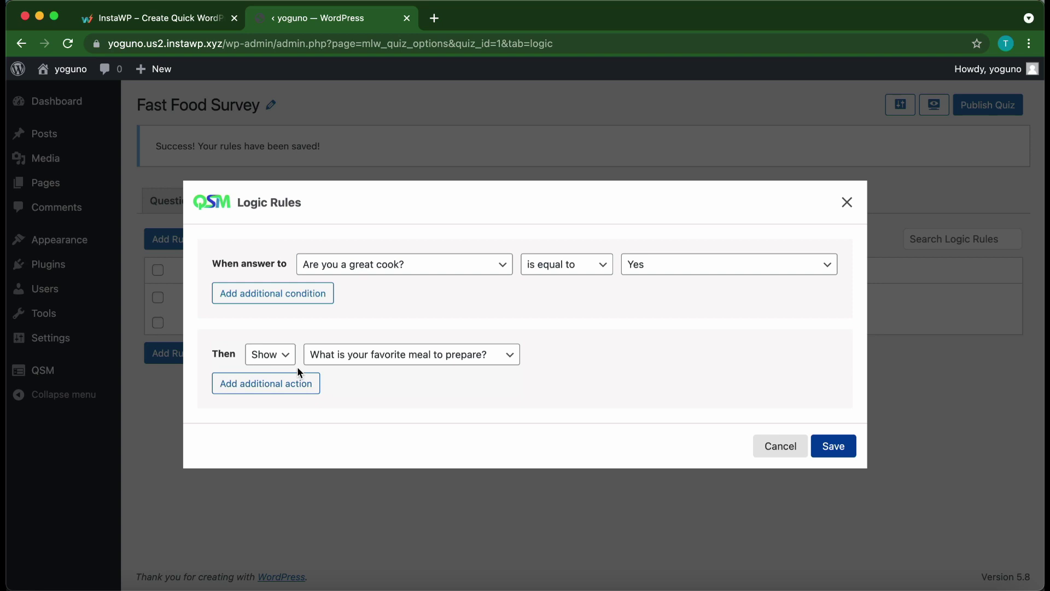
click(827, 450)
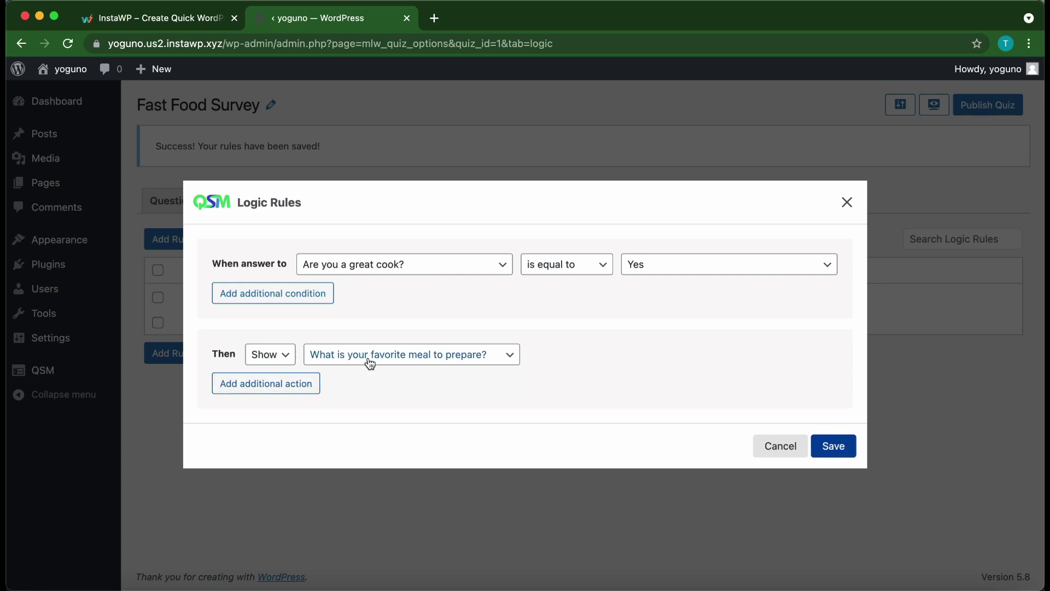
click(283, 355)
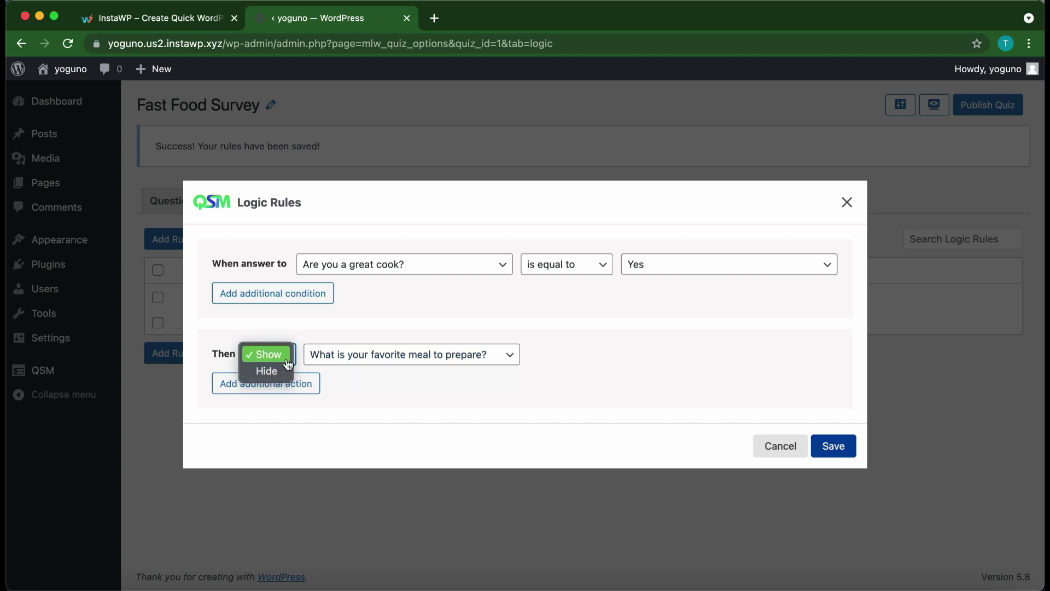
click(351, 382)
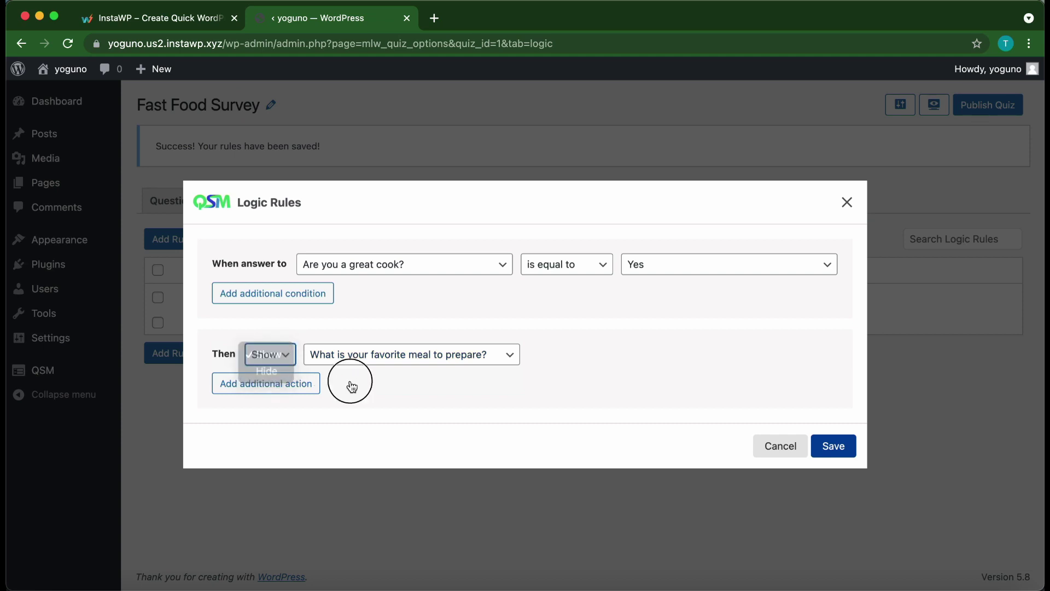
click(342, 333)
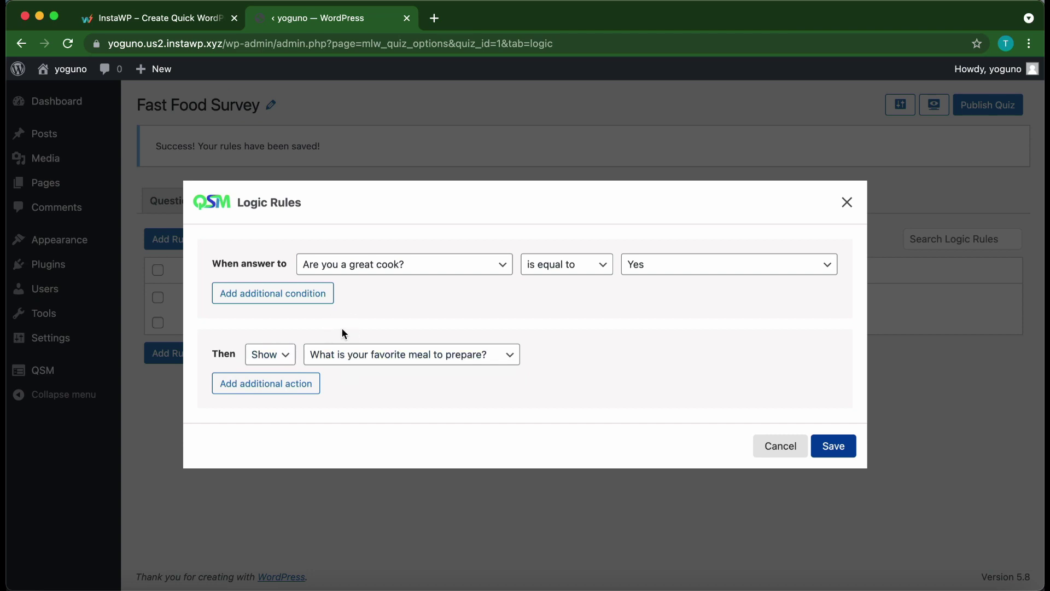
Remove the extra And condition row and save the great cook rule
click(273, 293)
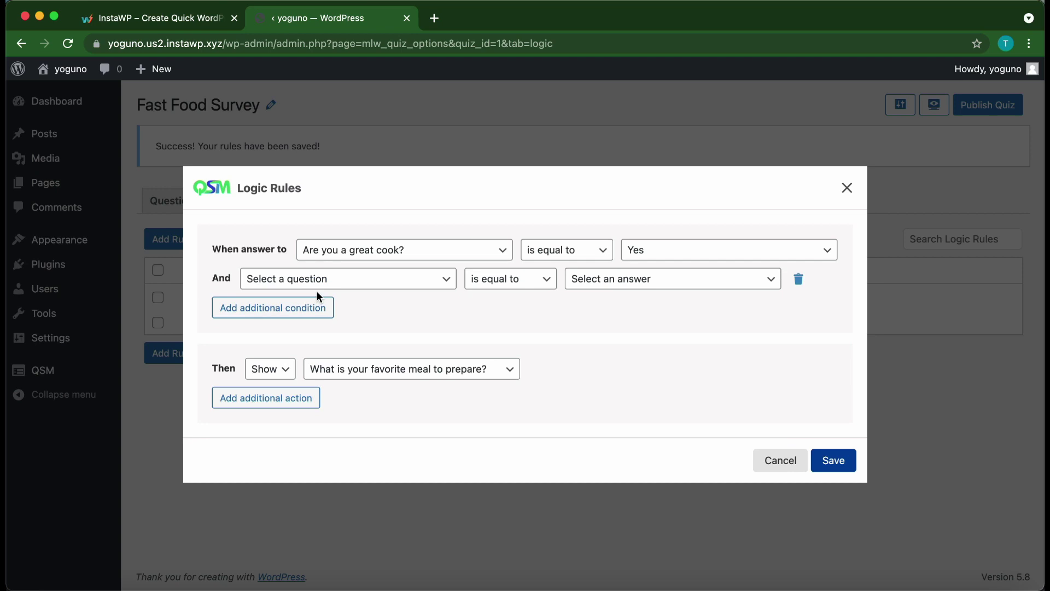
click(348, 286)
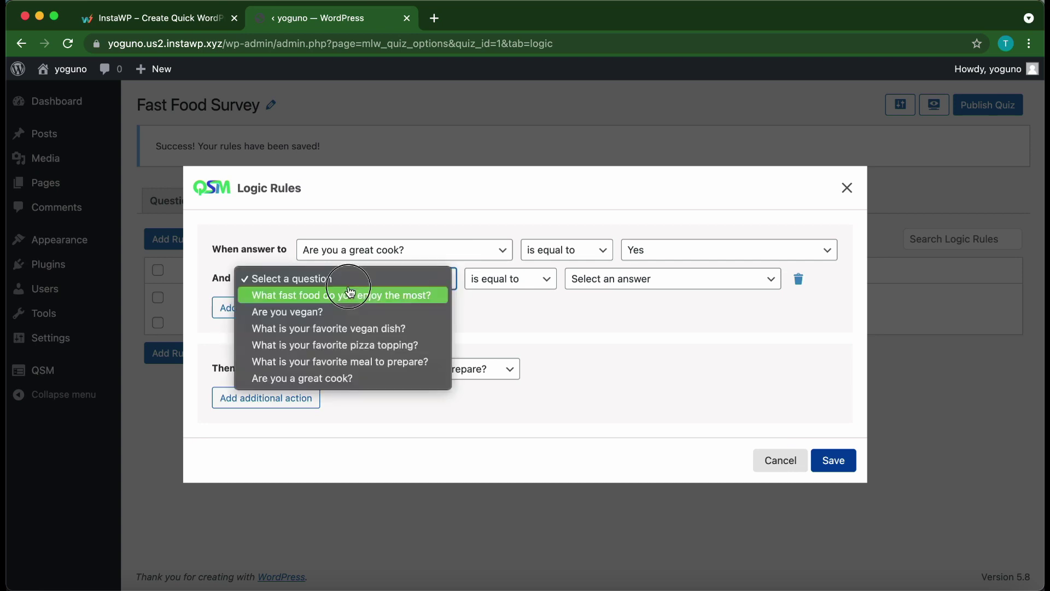
click(527, 321)
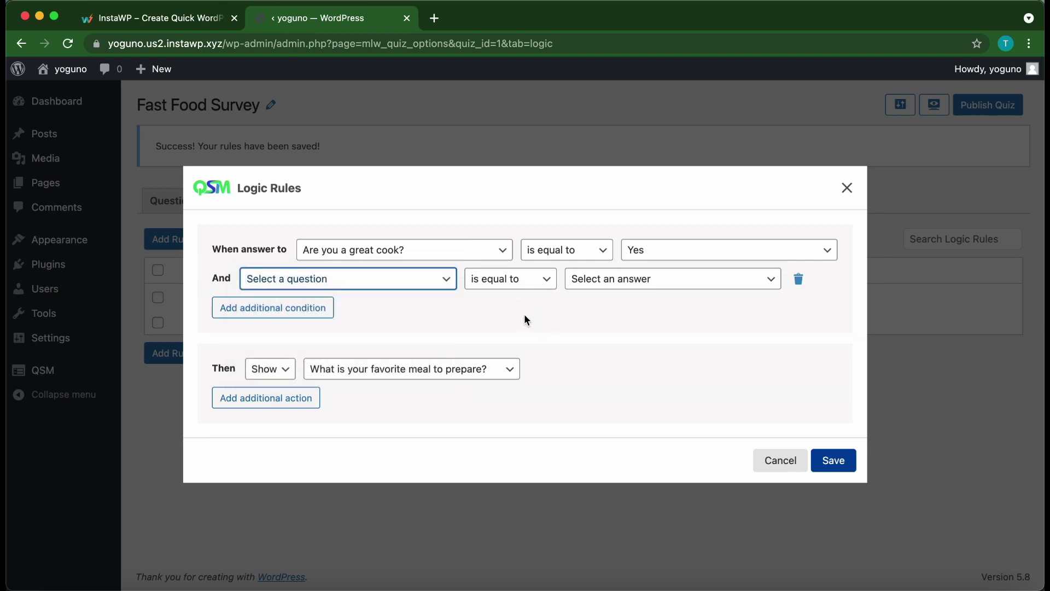
click(799, 280)
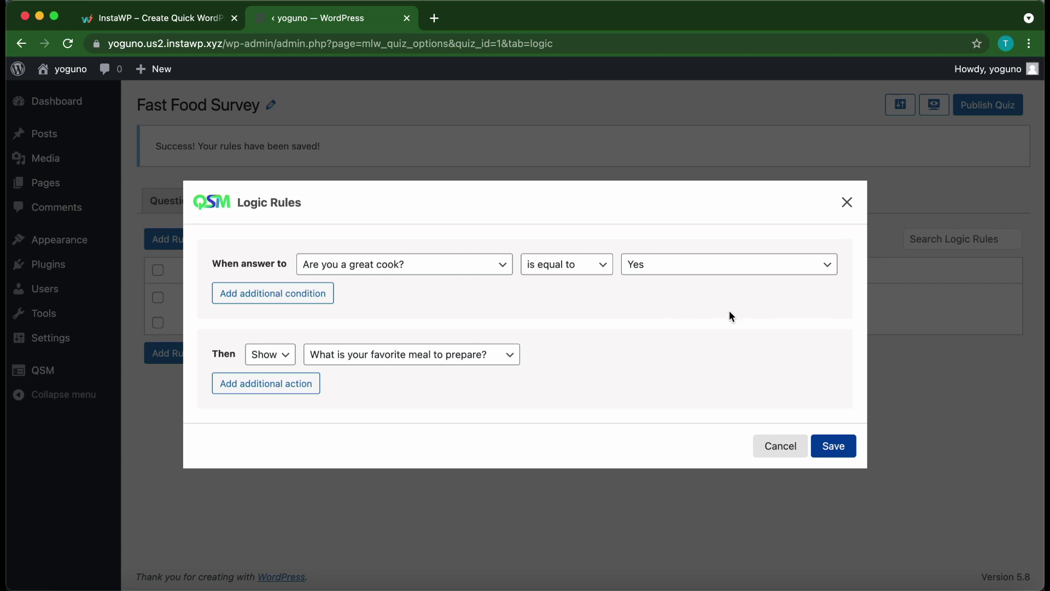
click(834, 446)
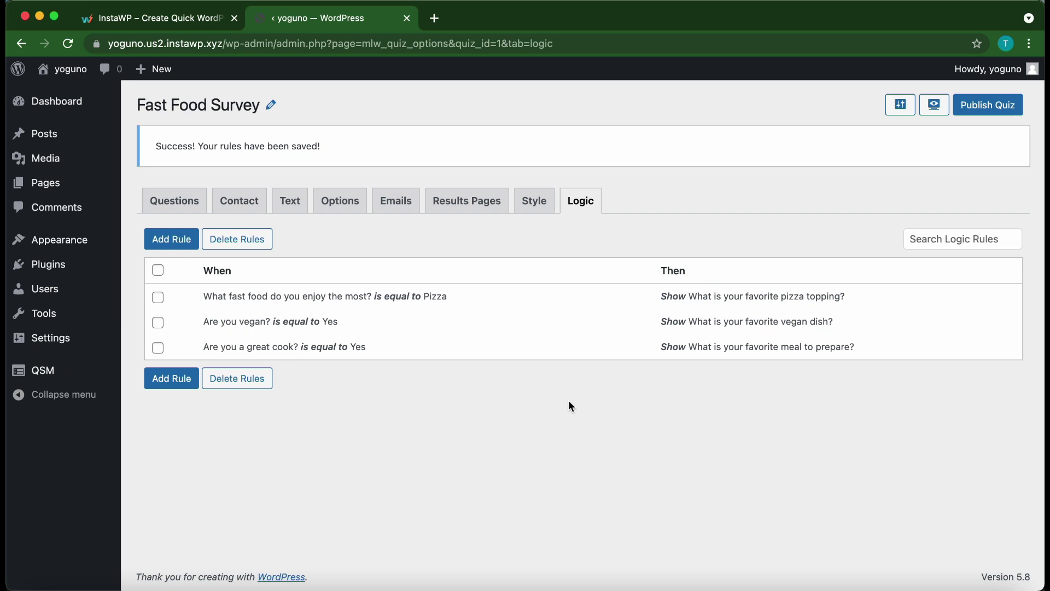
On the live quiz page, answer Yes to 'Are you vegan?' and type 'V' as the vegan dish
click(935, 111)
scroll(526, 239, down, 5)
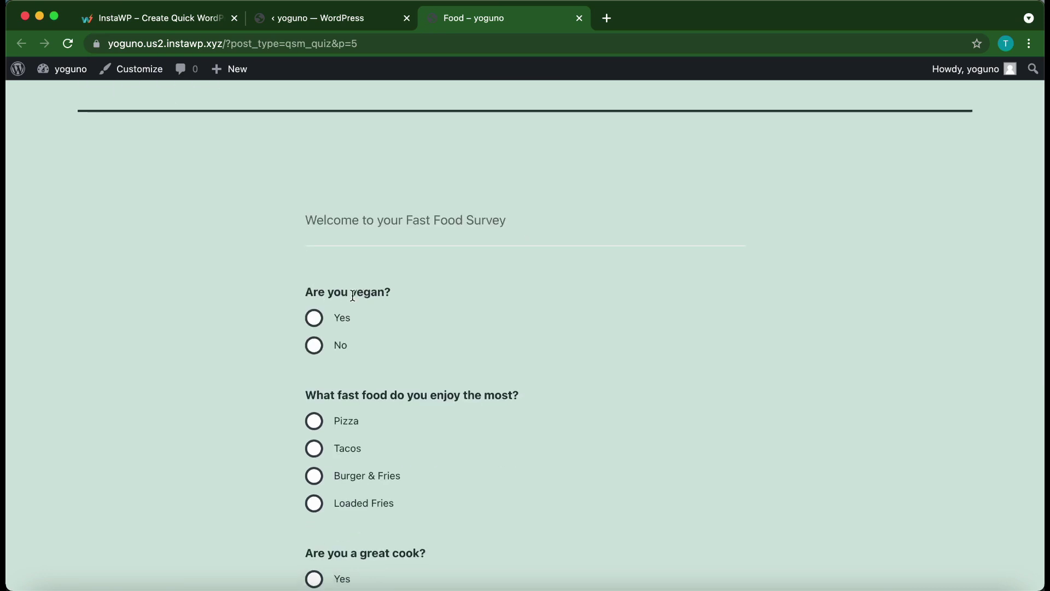
click(314, 318)
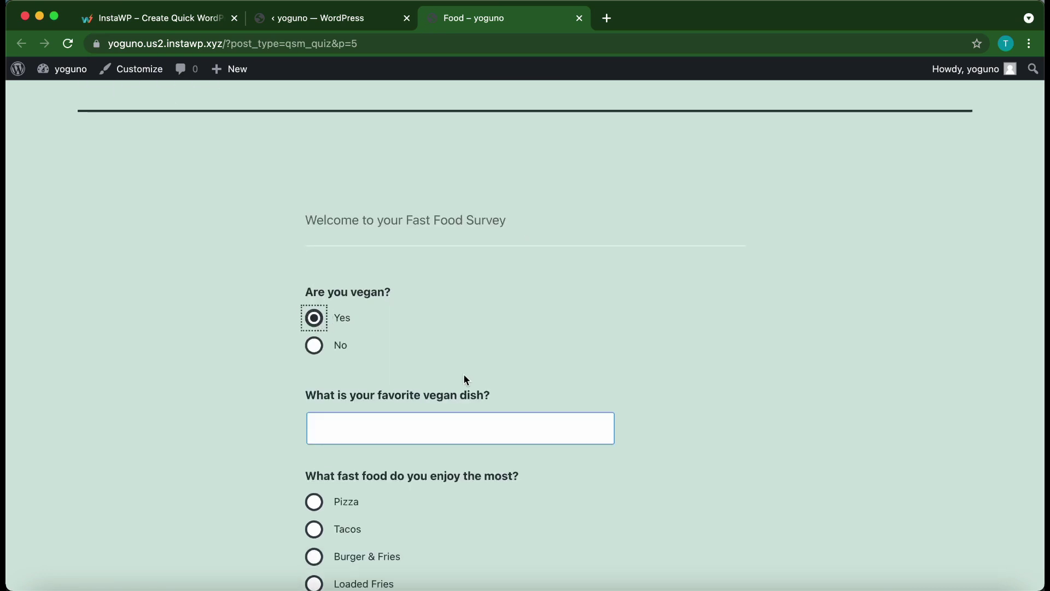
scroll(465, 377, down, 3)
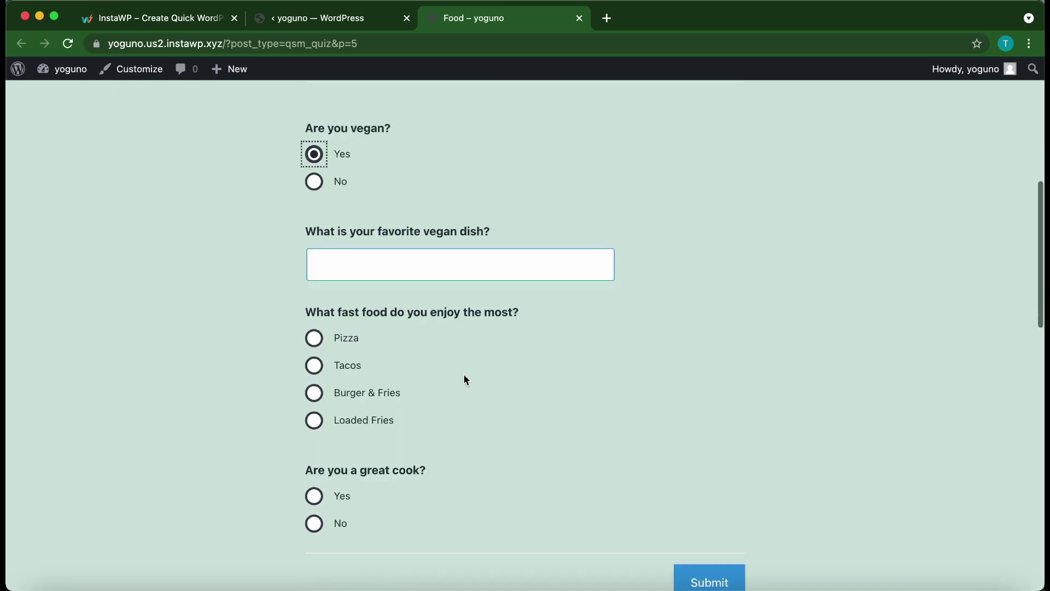
click(399, 264)
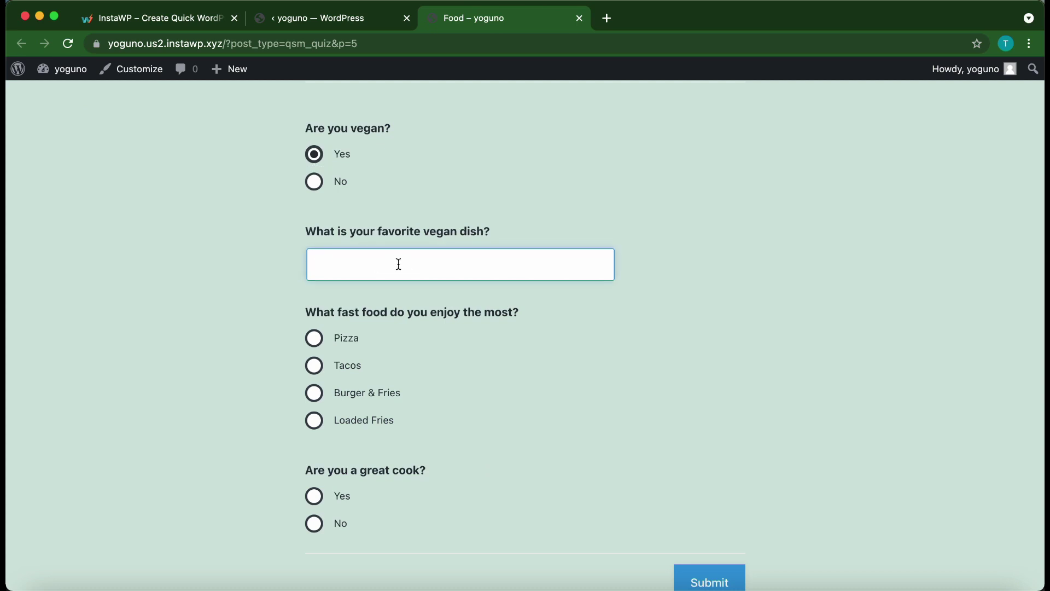
text(Vegan pasta)
scroll(295, 314, down, 2)
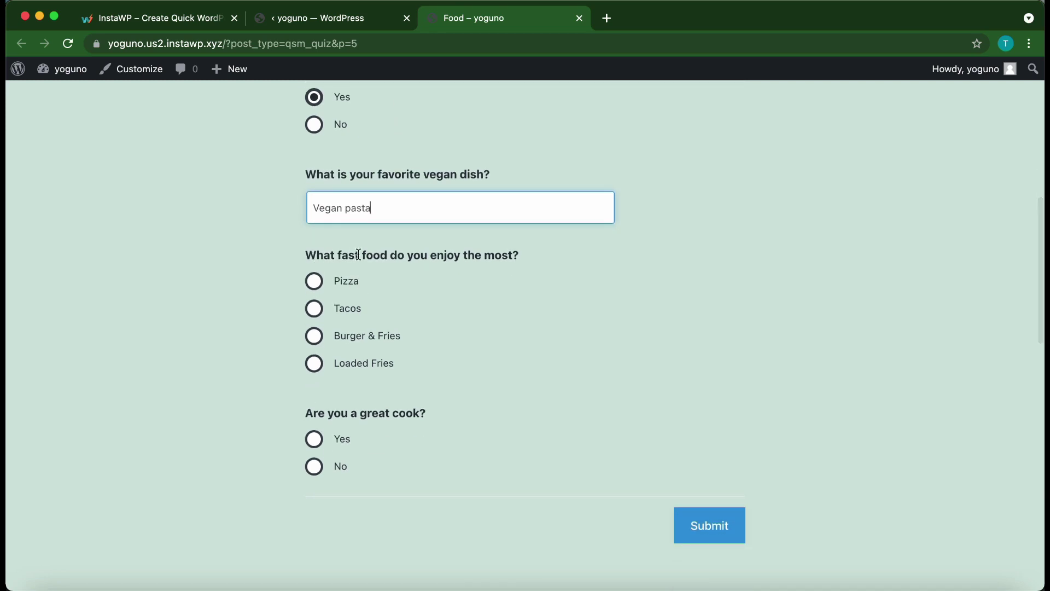
Choose Tacos as favourite fast food and answer No to 'Are you a great cook?'
click(314, 281)
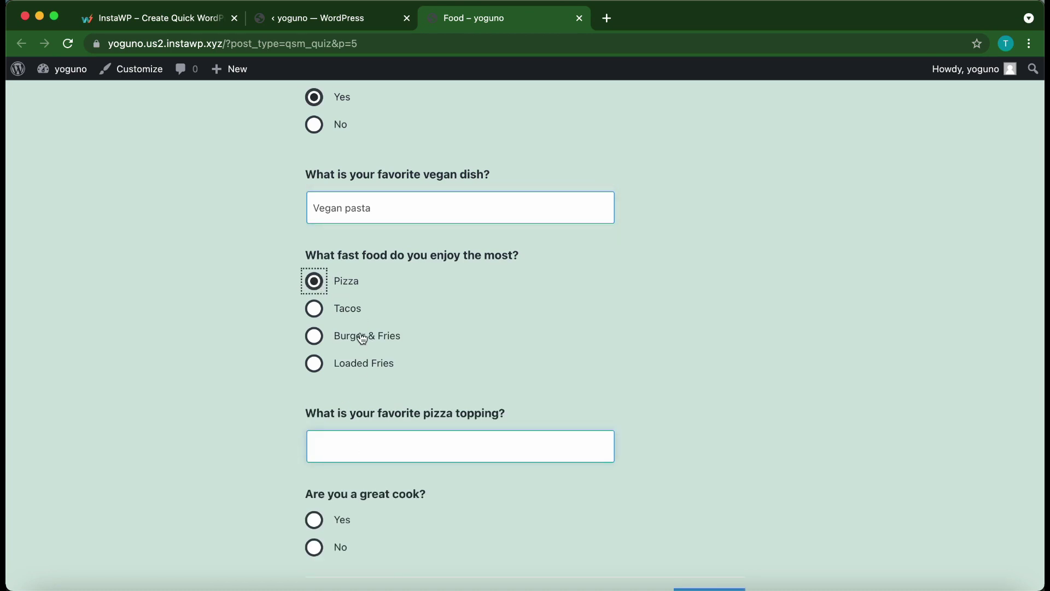
click(319, 315)
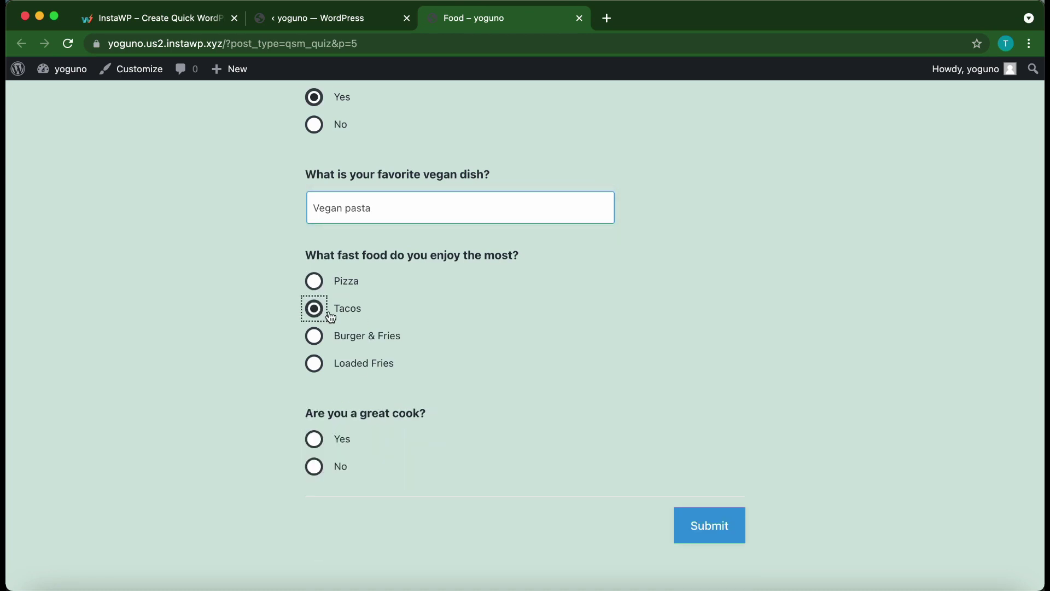
scroll(386, 384, down, 1)
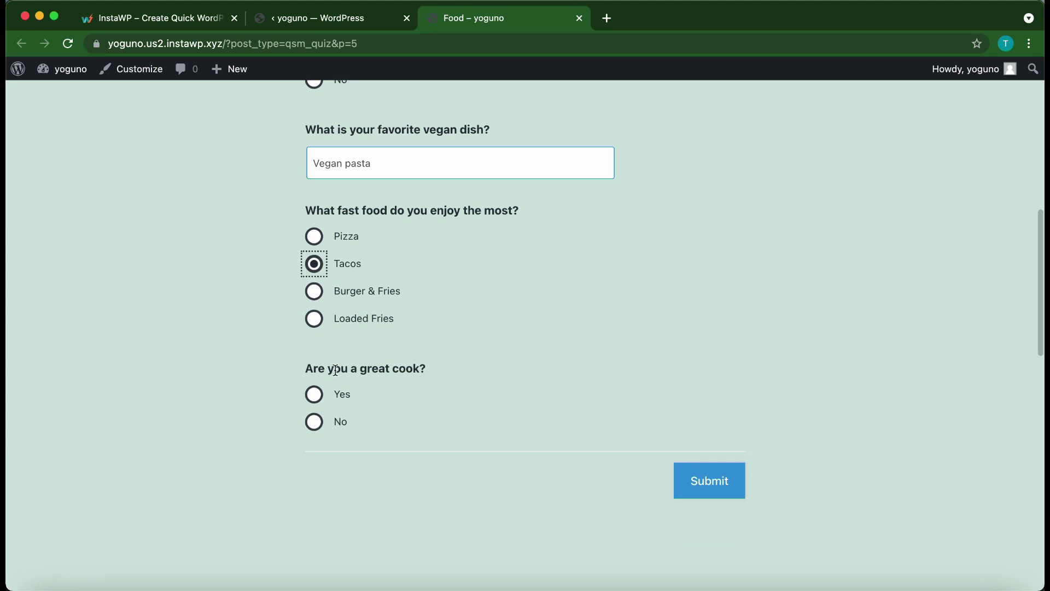
click(322, 397)
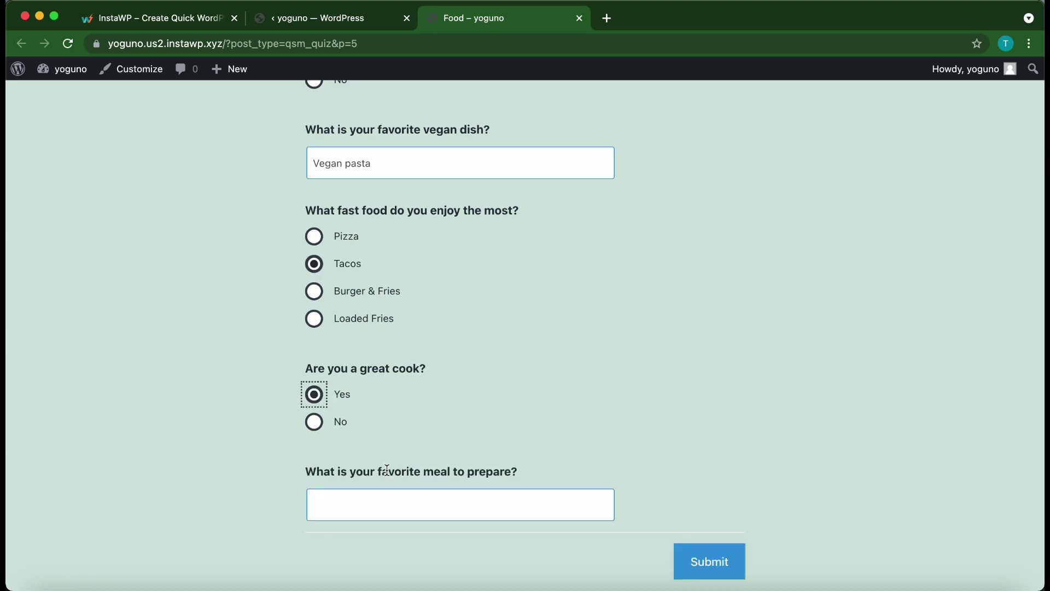
scroll(387, 470, down, 1)
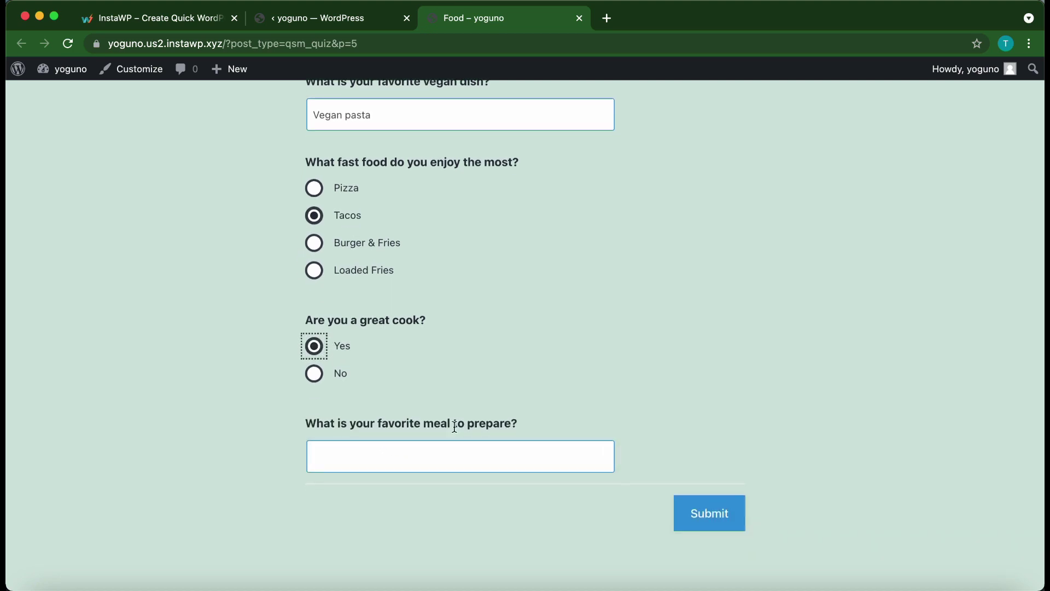
click(319, 378)
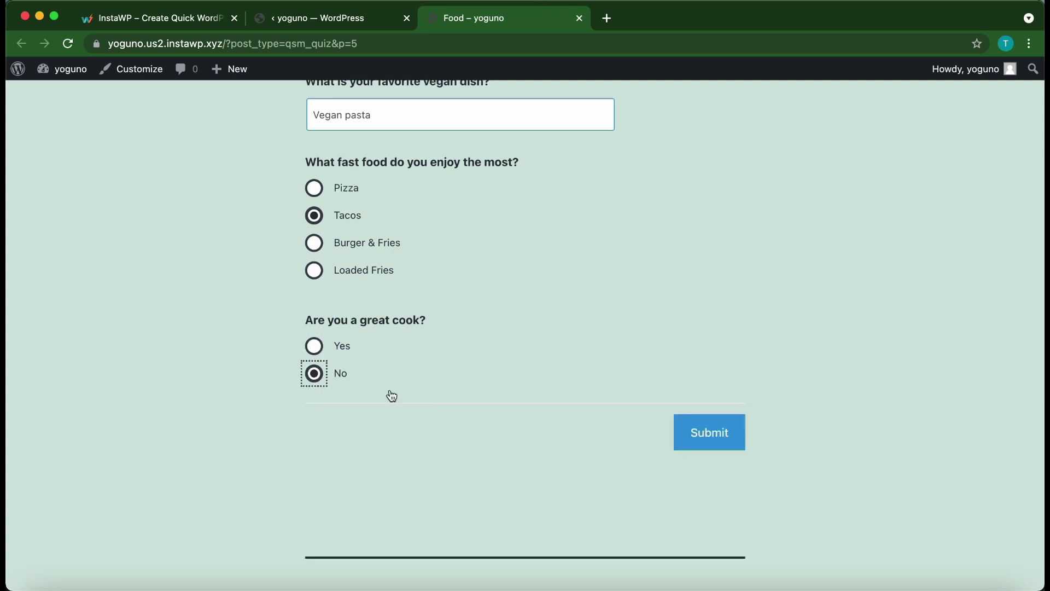
Submit the test response, review the default thank-you results, and return to the quiz admin tab
click(710, 432)
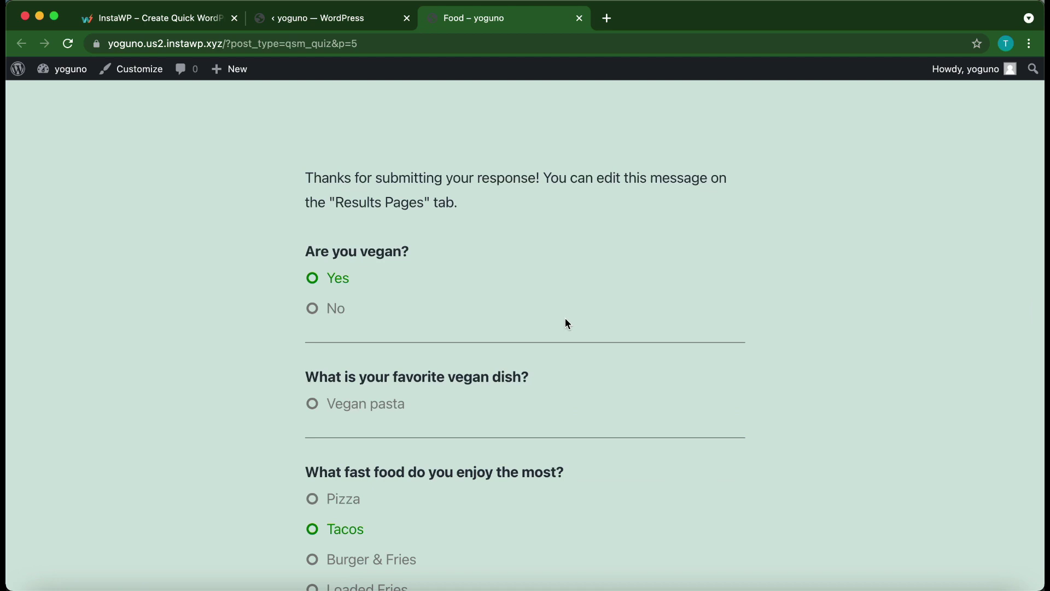
scroll(567, 321, down, 4)
scroll(567, 321, up, 3)
scroll(567, 323, up, 1)
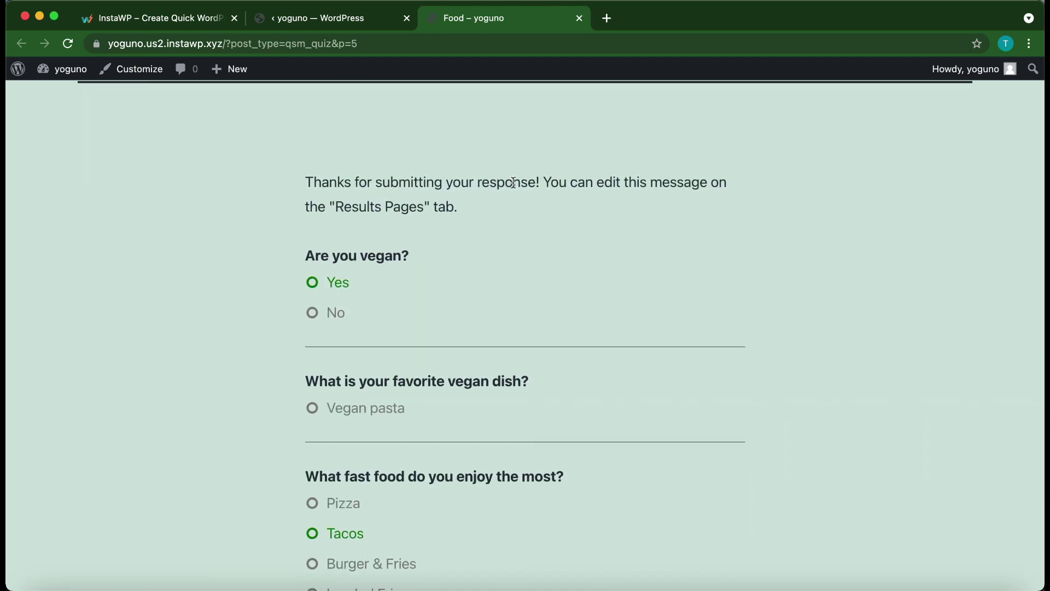
click(358, 25)
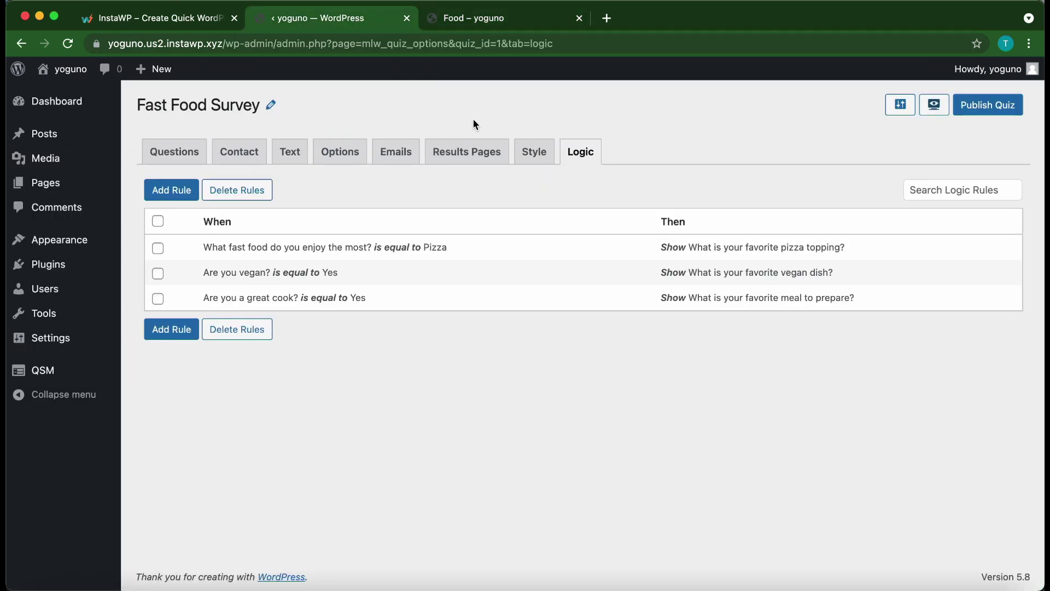
On Results Pages, add a Question condition requiring the favourite fast food answer to equal Tacos
click(472, 151)
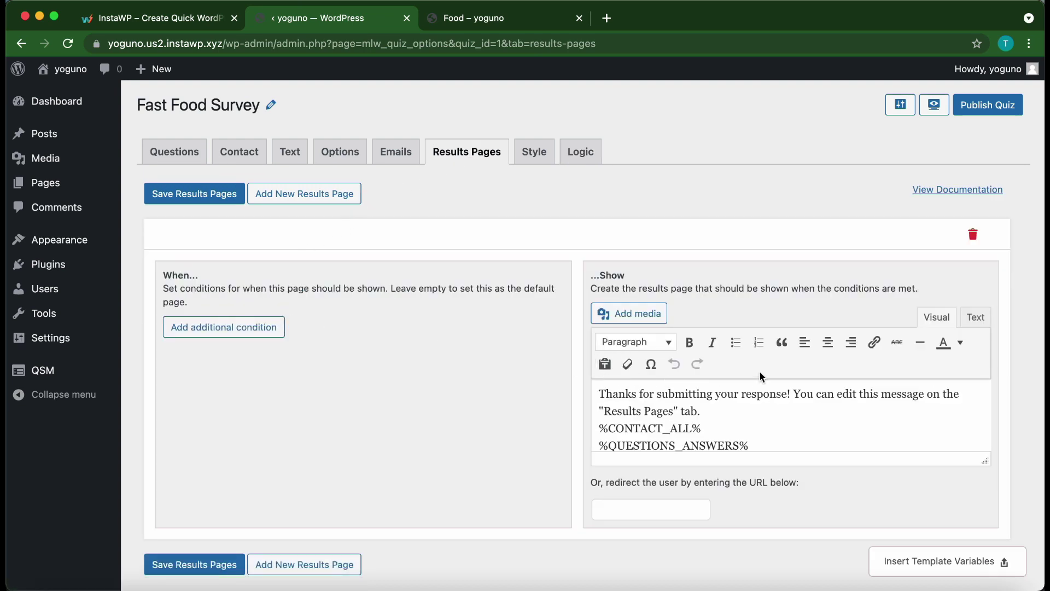
click(254, 326)
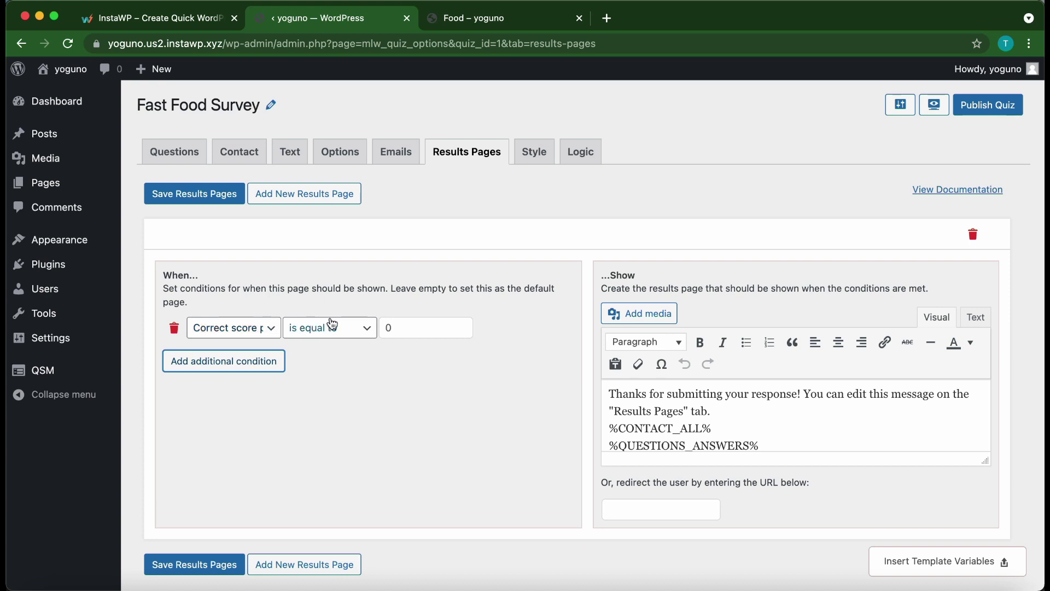
click(355, 329)
click(365, 308)
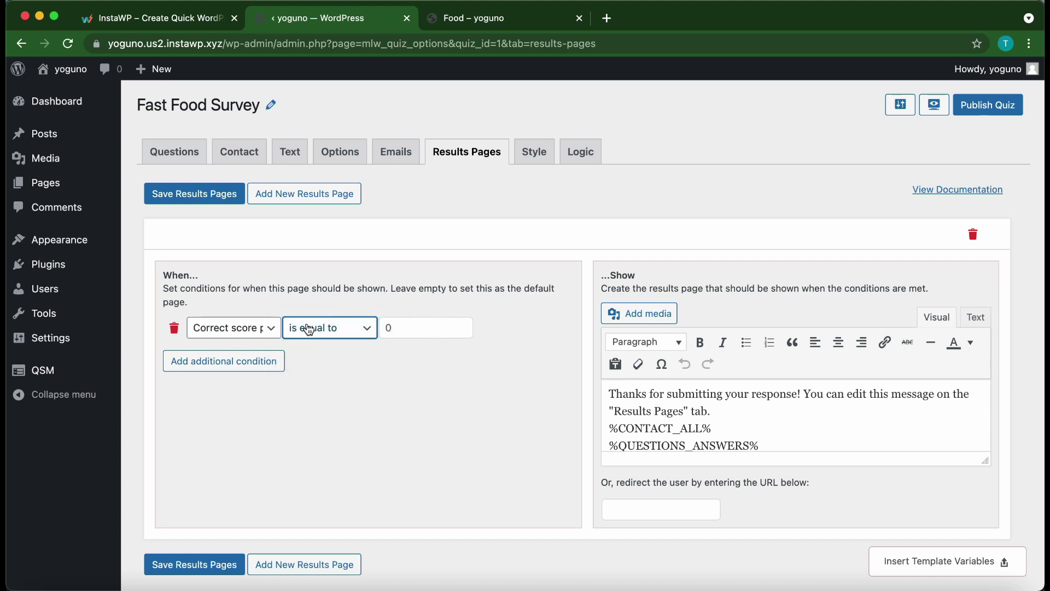
click(275, 332)
click(242, 345)
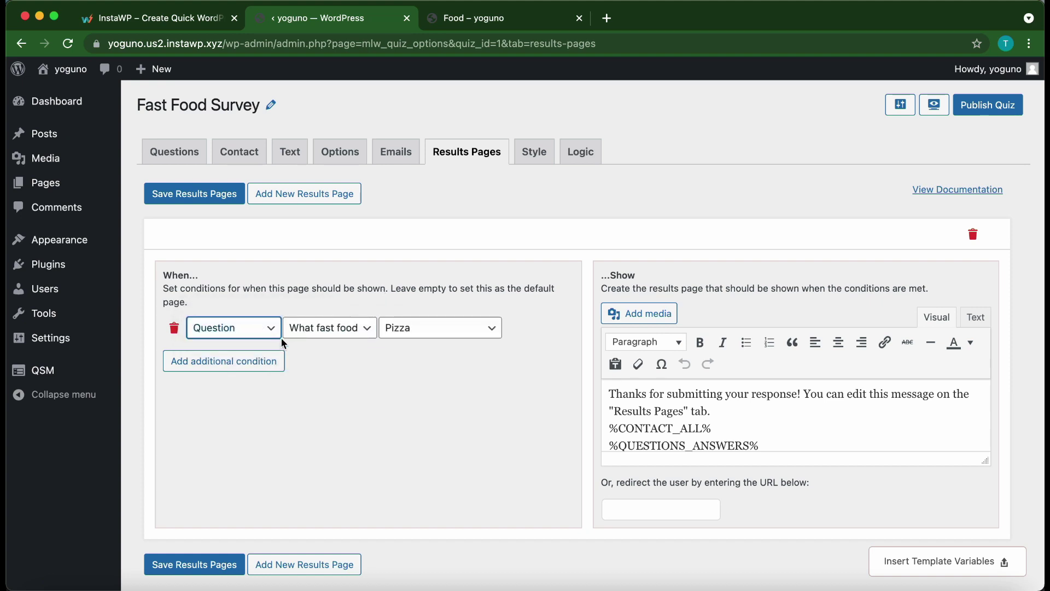
click(360, 328)
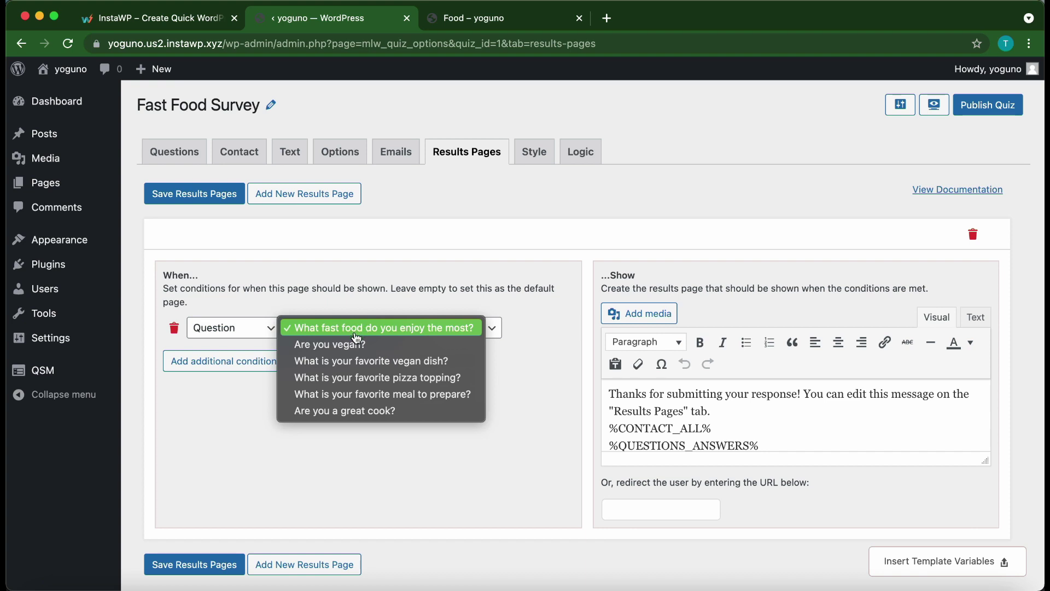
click(374, 327)
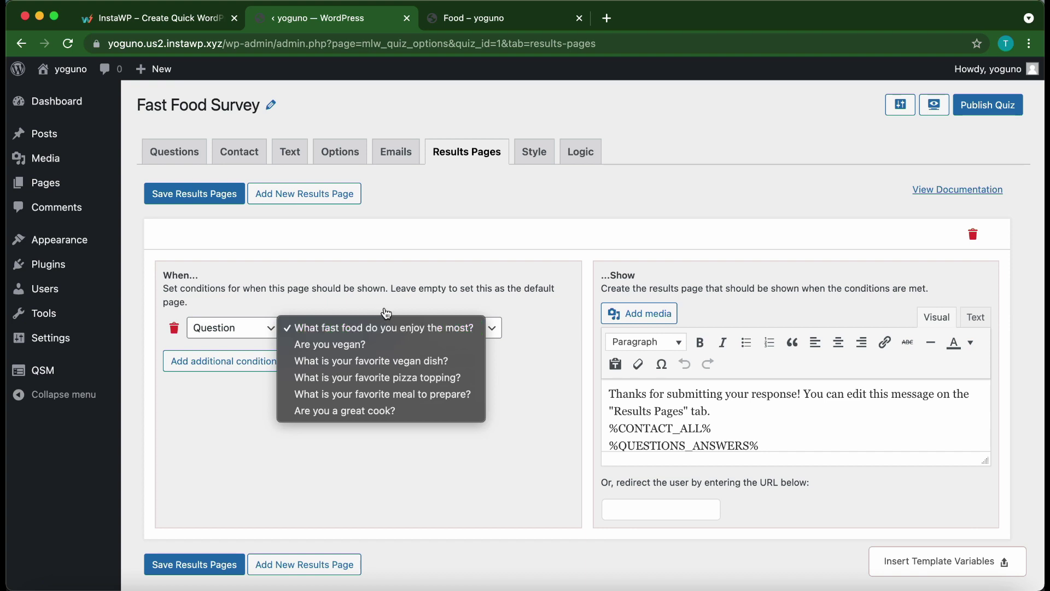
click(427, 328)
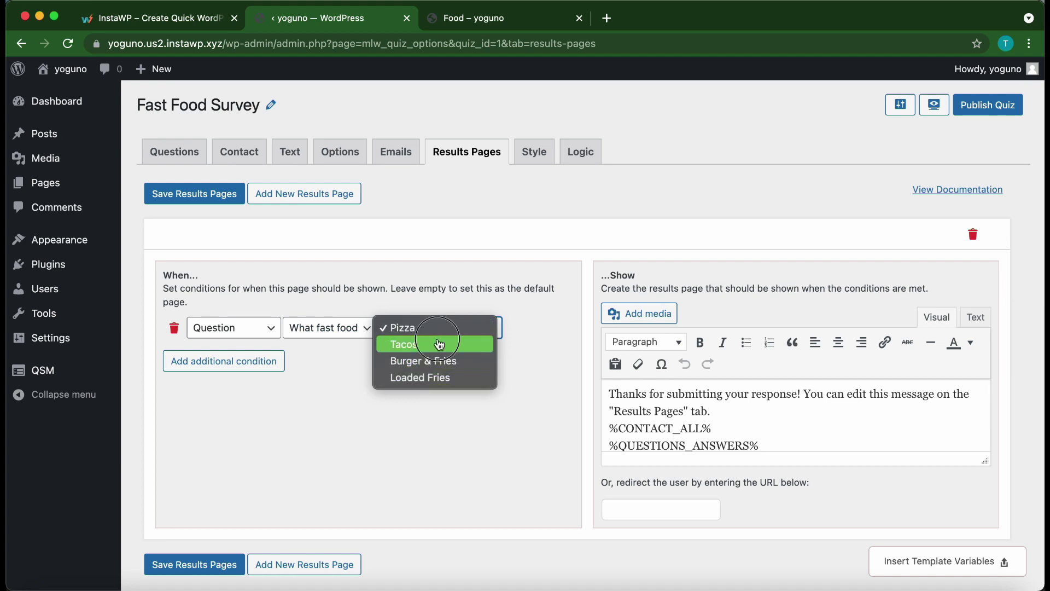
click(444, 344)
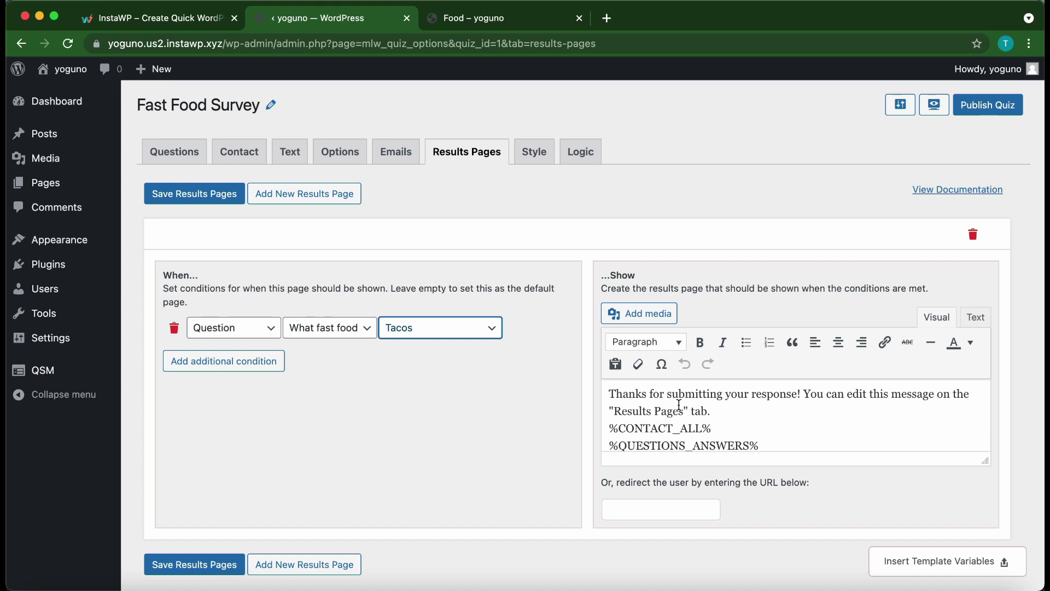
Replace the results message's old text with 'I like tacos too!' and save the results pages
drag(980, 398, 591, 396)
key(BackSpace)
text(I like tacos too!)
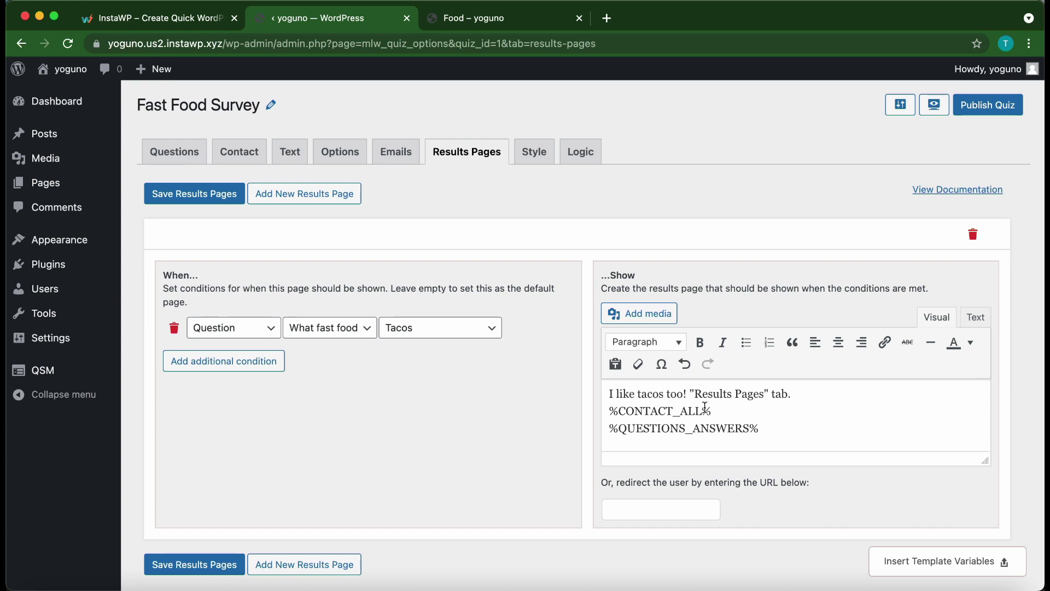
drag(801, 394, 691, 393)
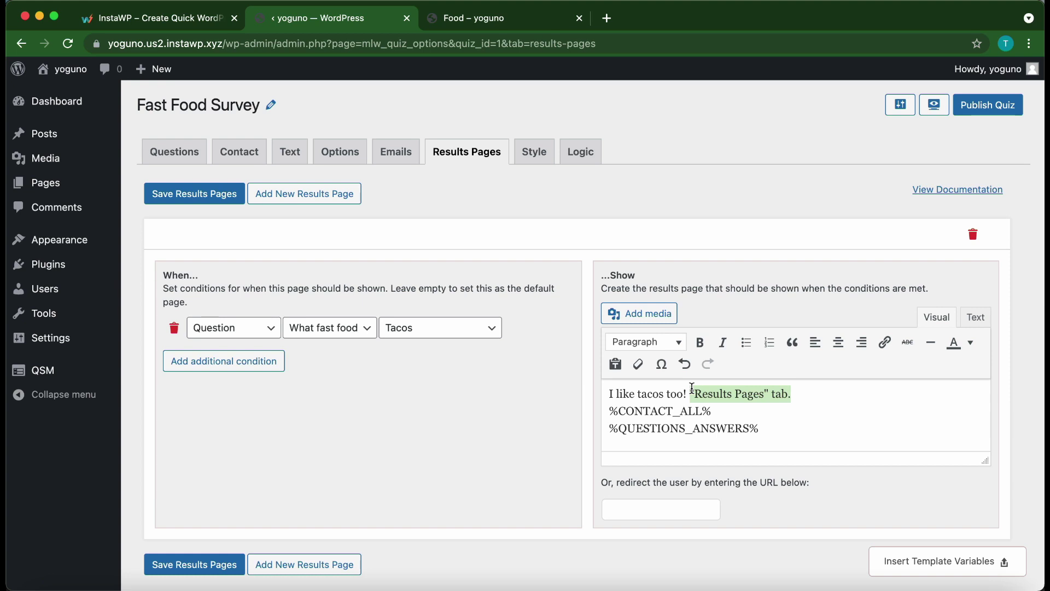
key(BackSpace)
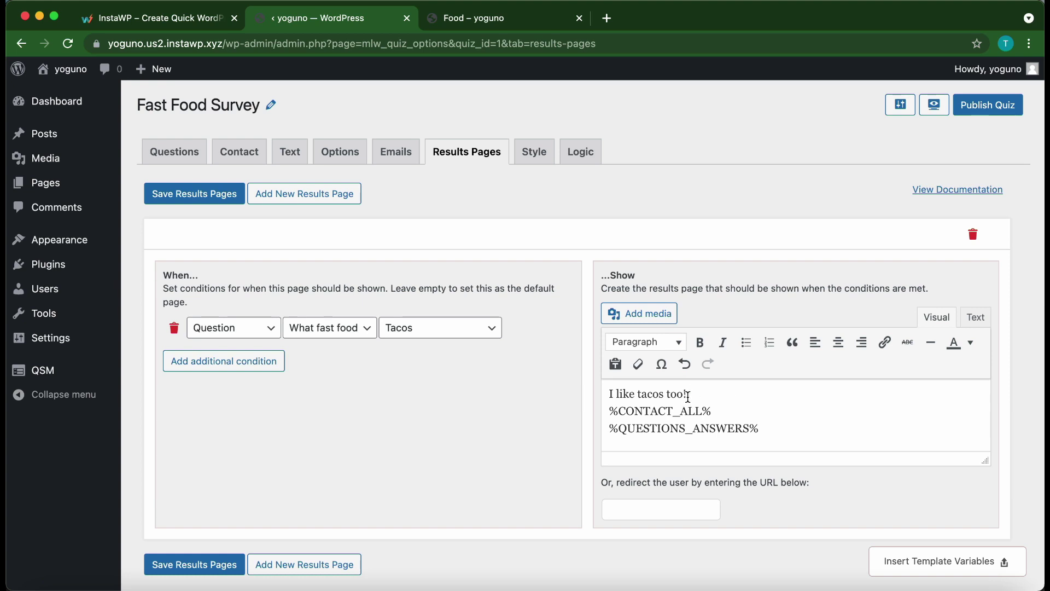
click(941, 566)
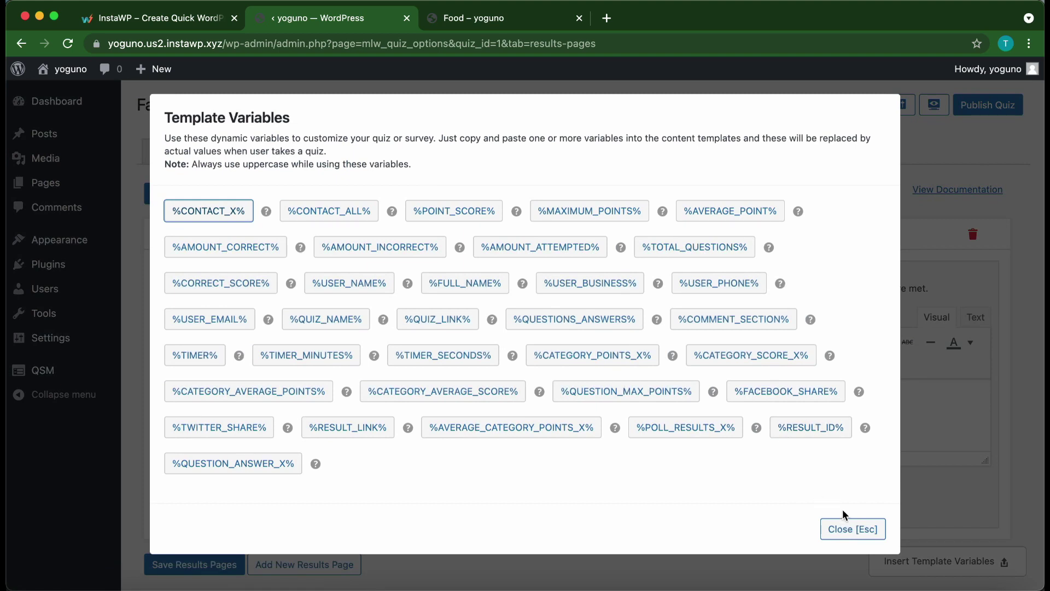
click(844, 529)
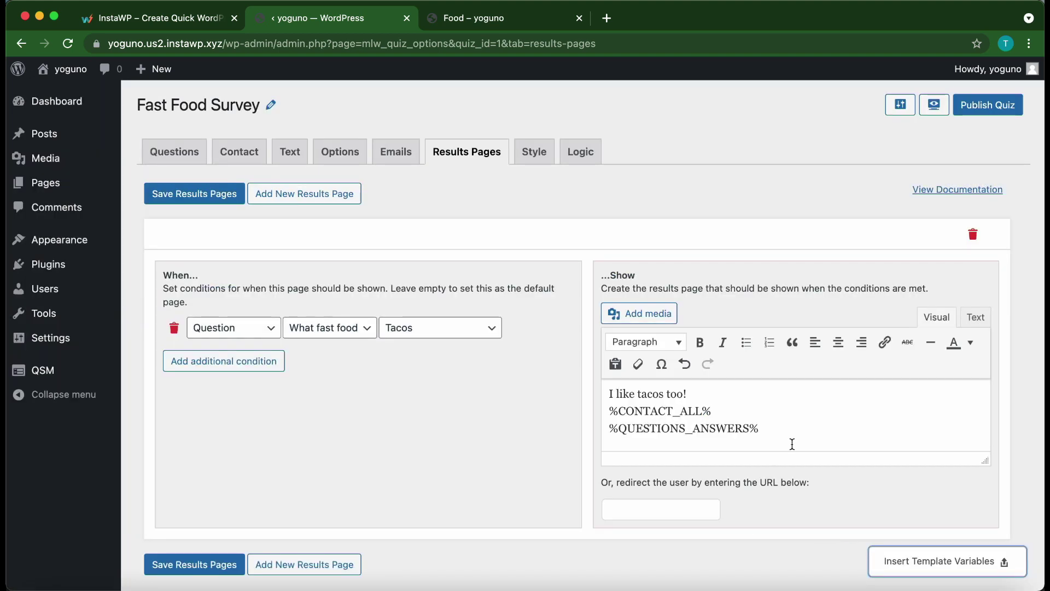
click(222, 564)
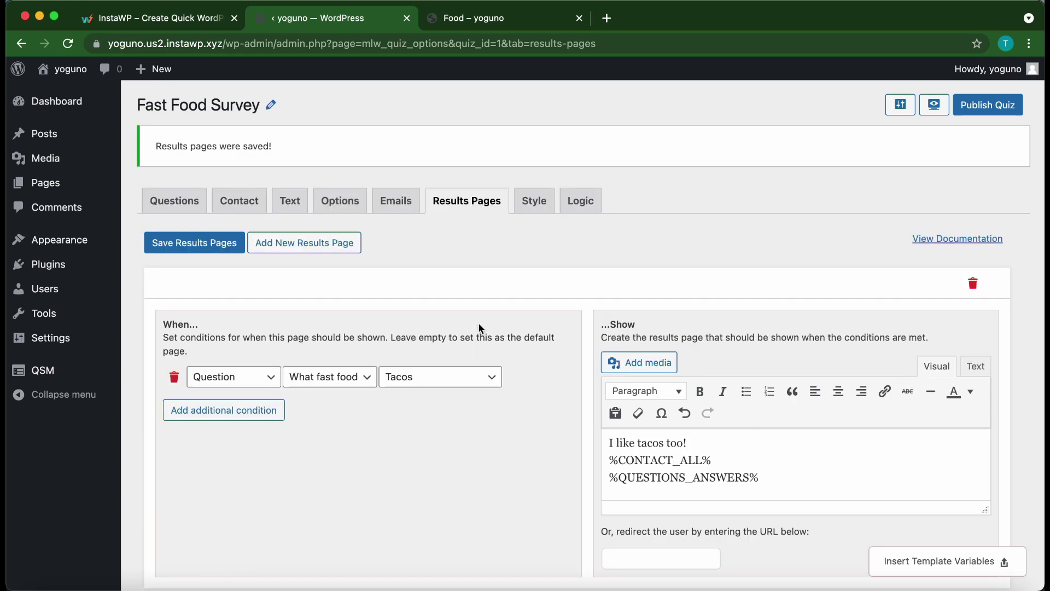
click(934, 105)
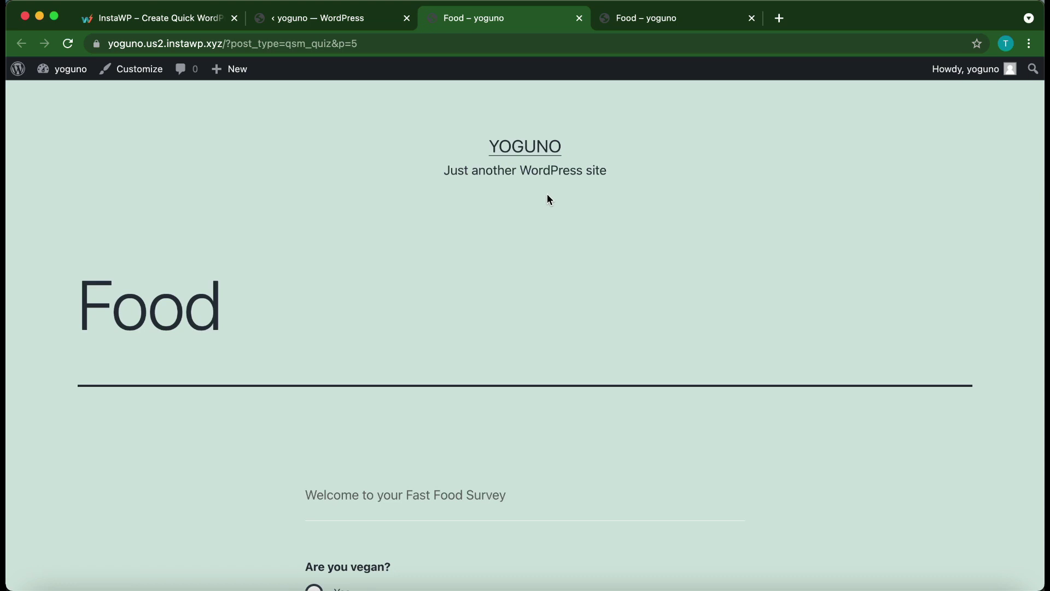
Retake the survey with vegan No, Tacos, cook Yes and meal Rice, then check the results page
scroll(406, 389, down, 6)
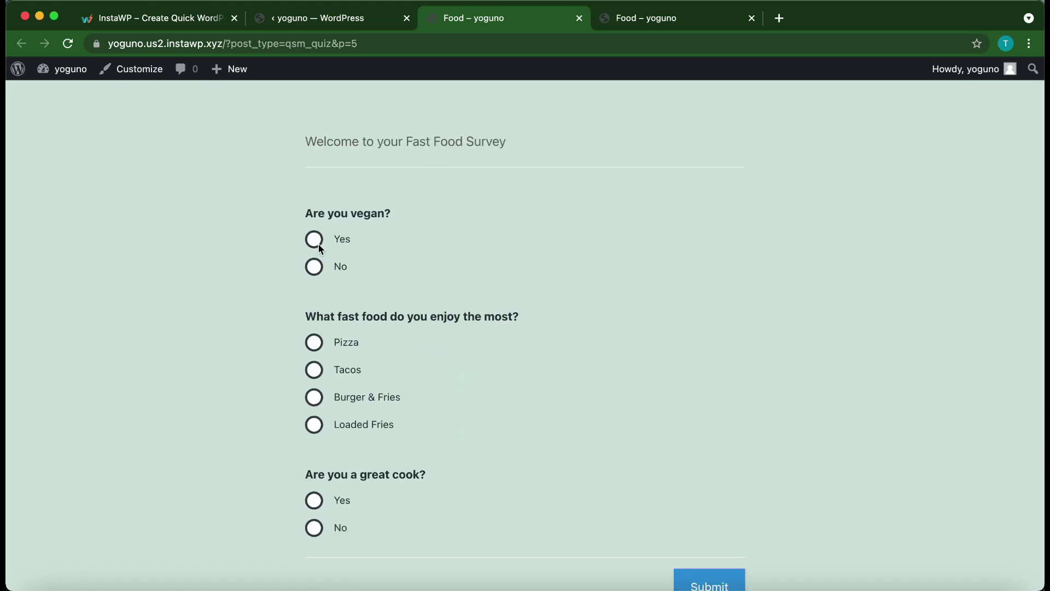
click(314, 267)
scroll(315, 274, down, 1)
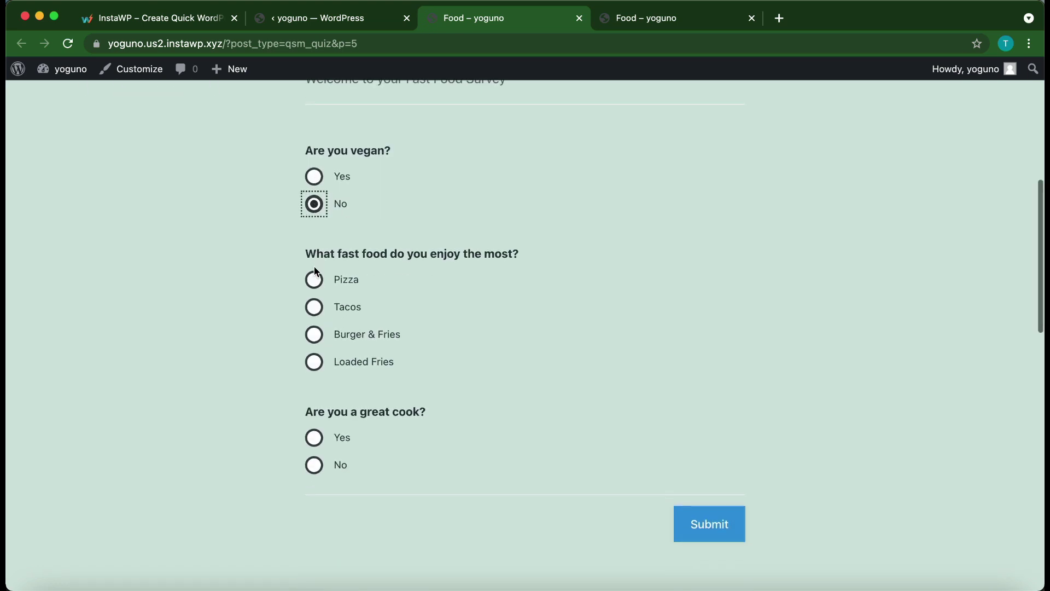
click(315, 308)
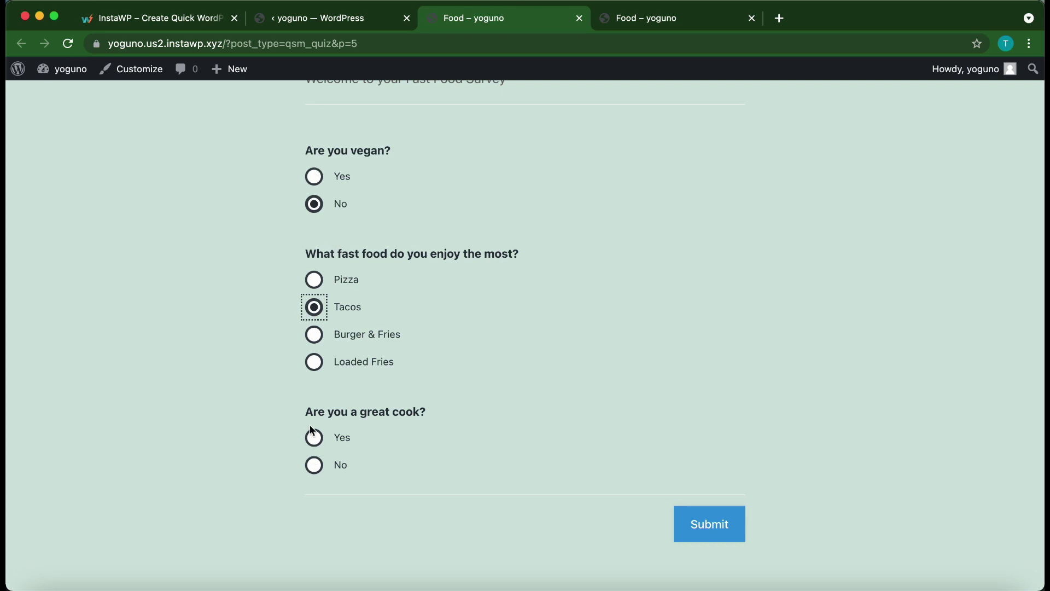
click(315, 442)
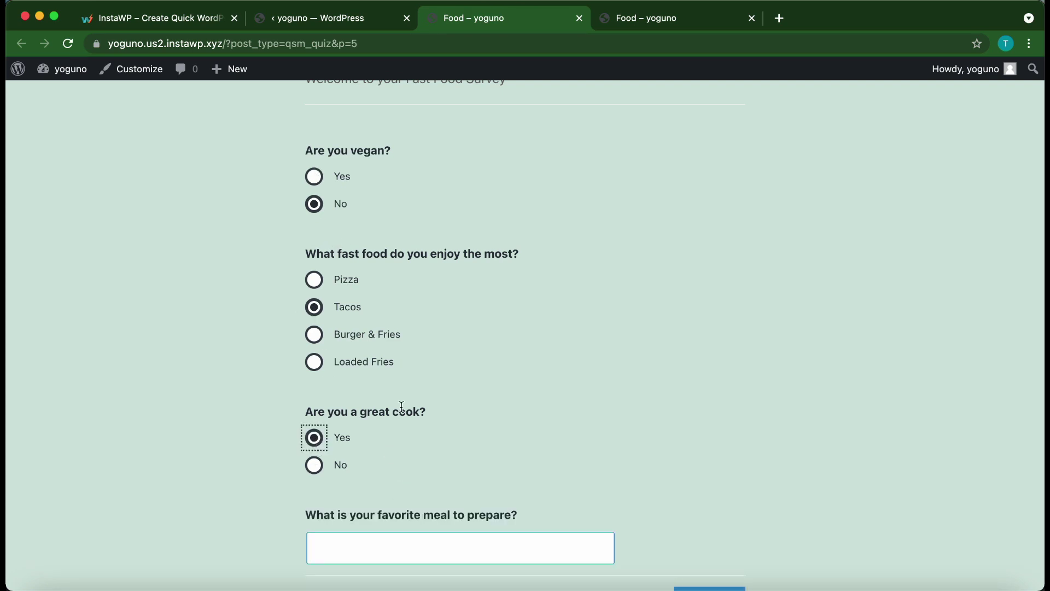
scroll(402, 406, down, 1)
click(351, 473)
text(Rice)
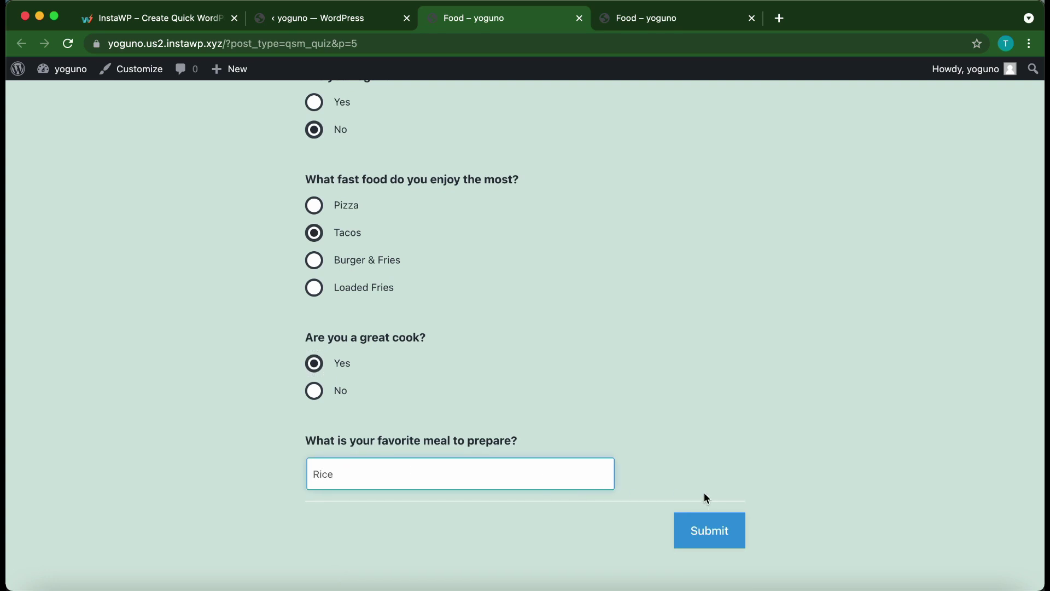
click(709, 530)
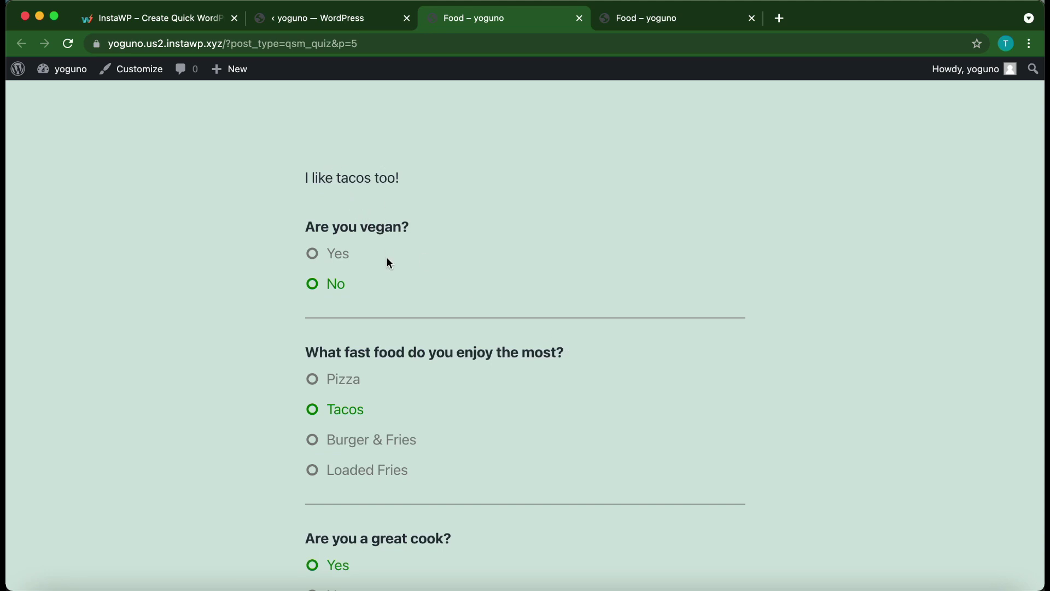
scroll(387, 268, down, 2)
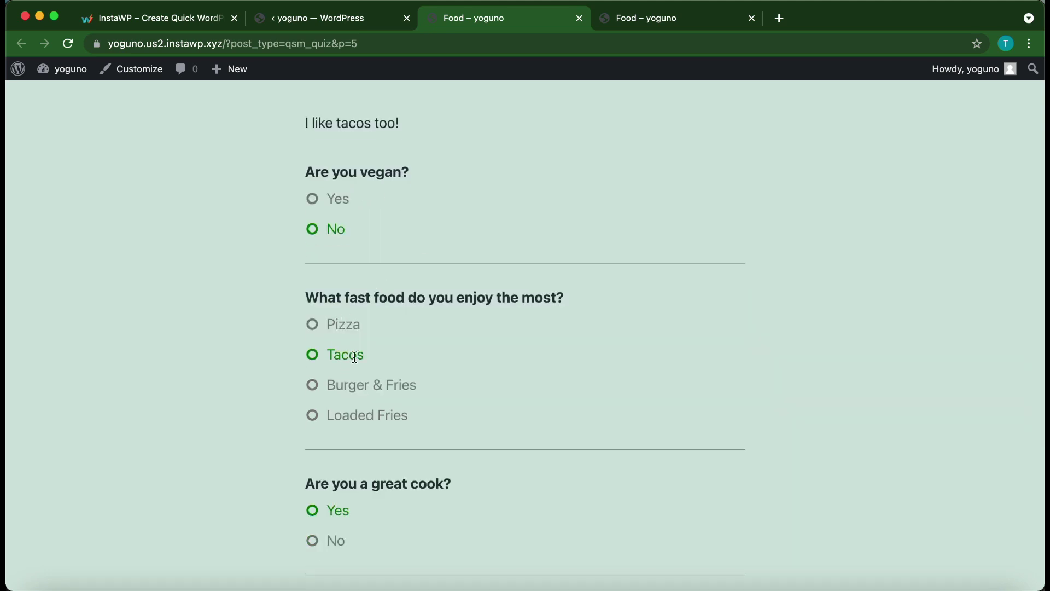
scroll(355, 356, up, 5)
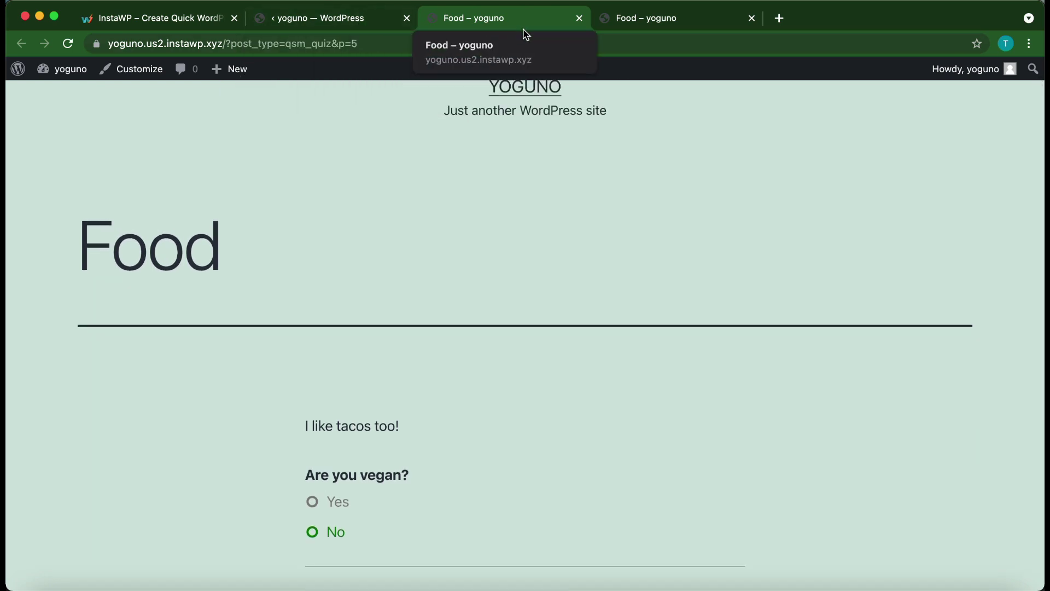
Close both live preview tabs and publish the Fast Food Survey
click(580, 20)
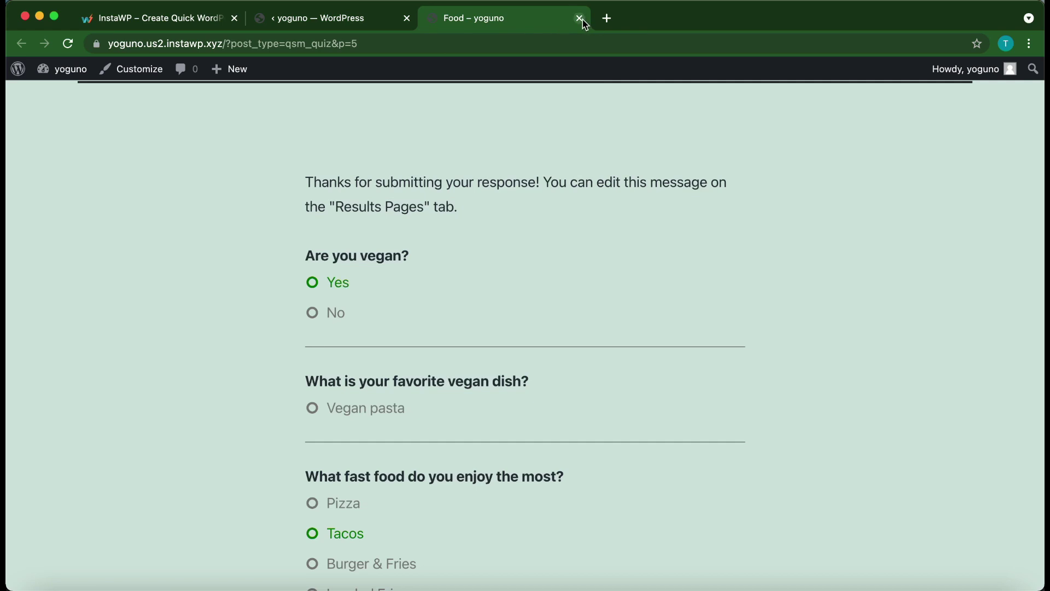
click(579, 19)
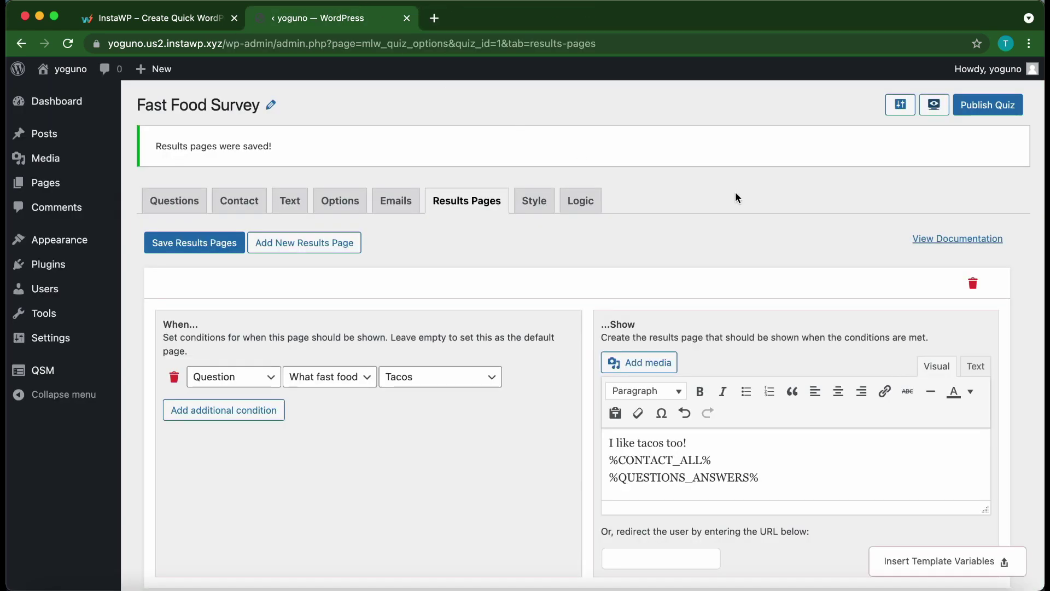
click(957, 111)
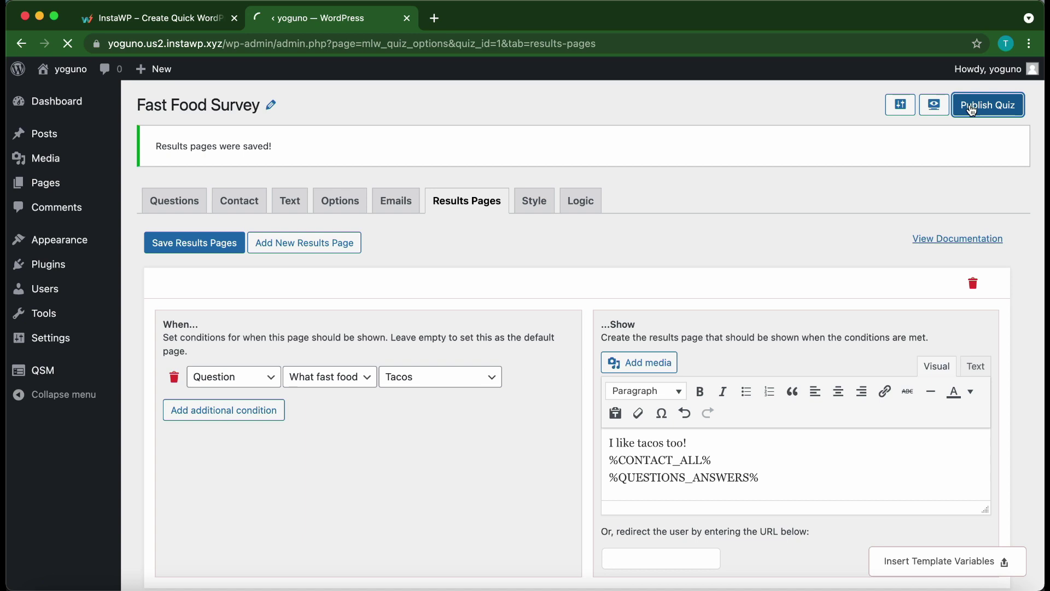